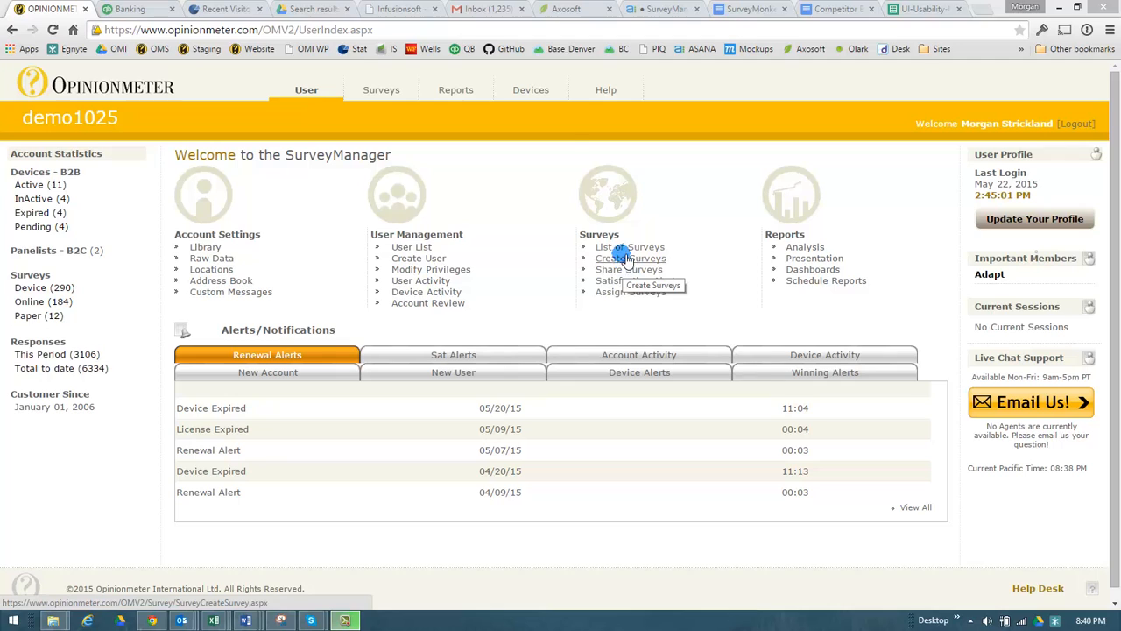
Start a new survey titled "Name my survey" and set it to Multi Mode
left_click(371, 92)
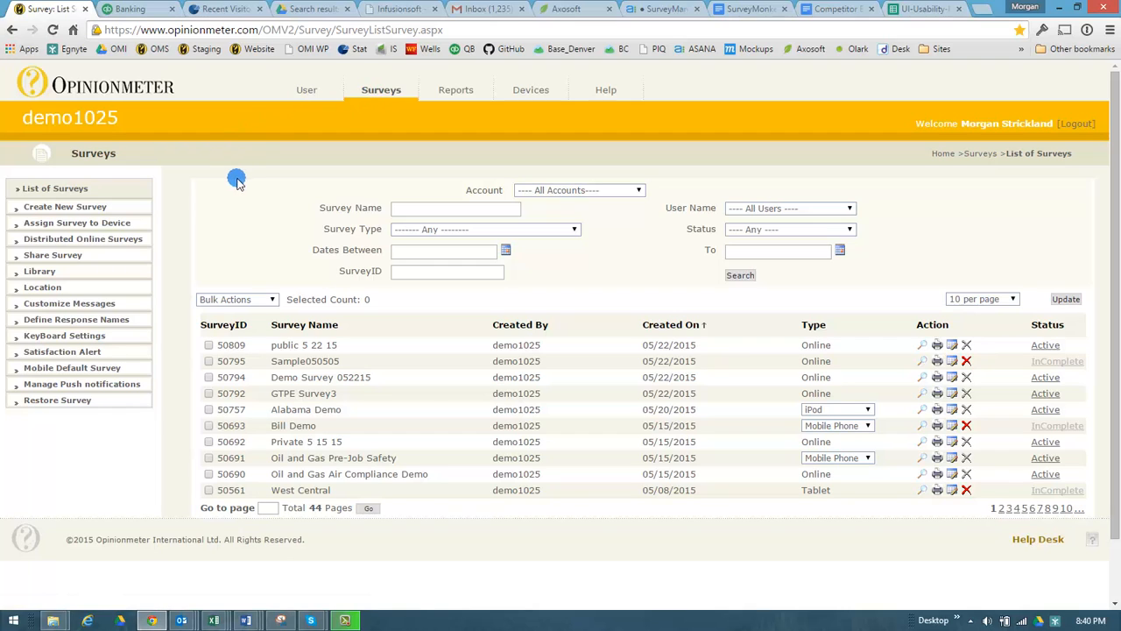
left_click(118, 207)
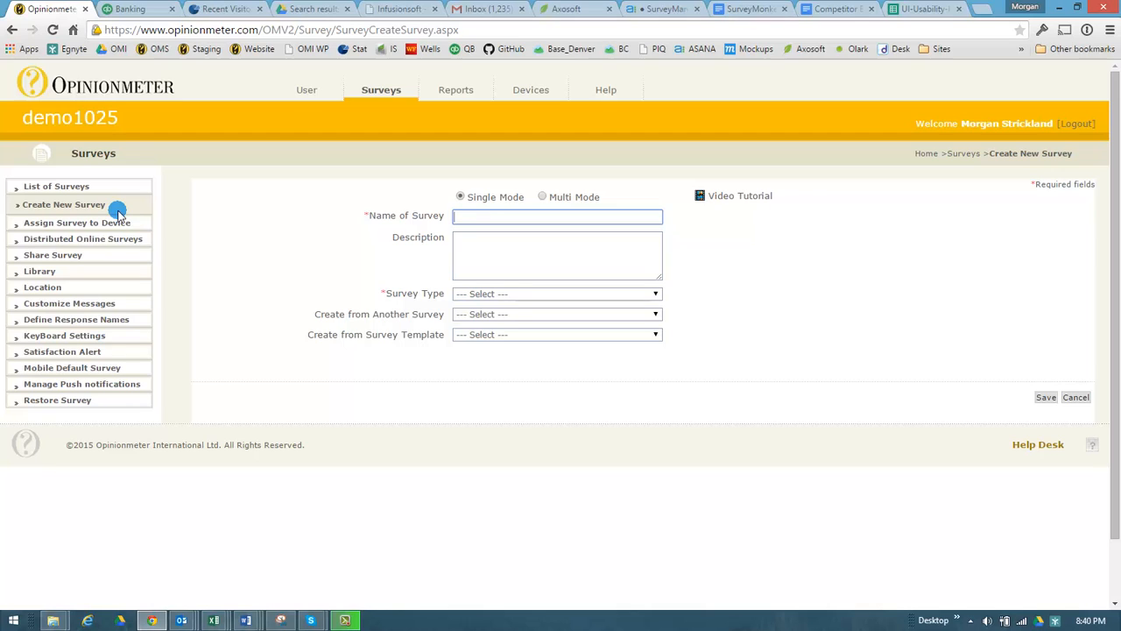
type("Name my survey")
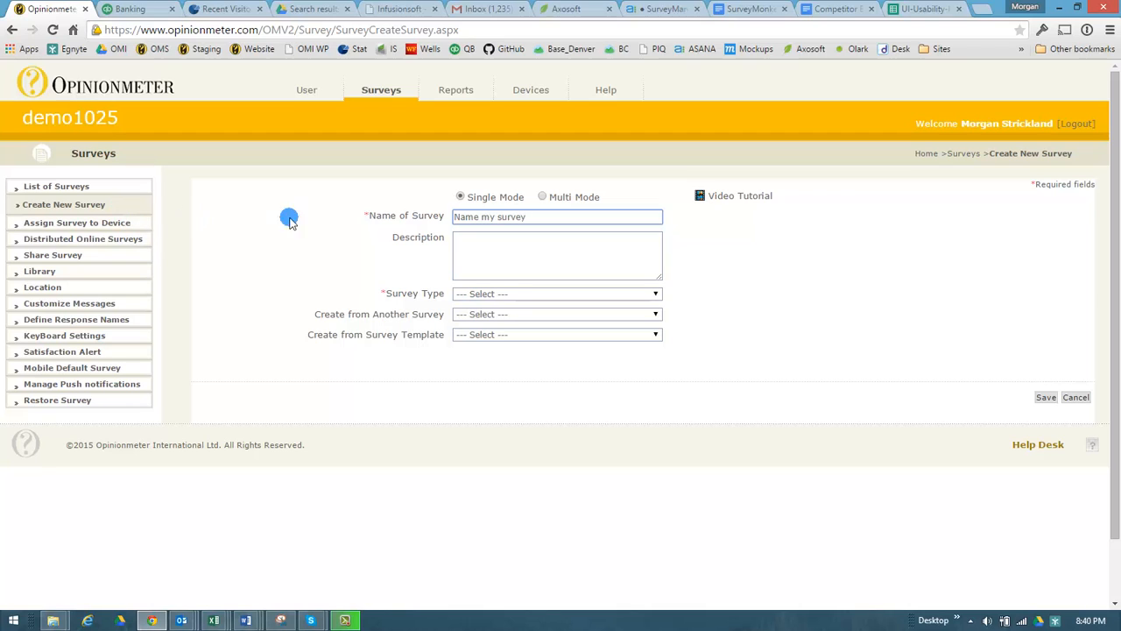
left_click(562, 201)
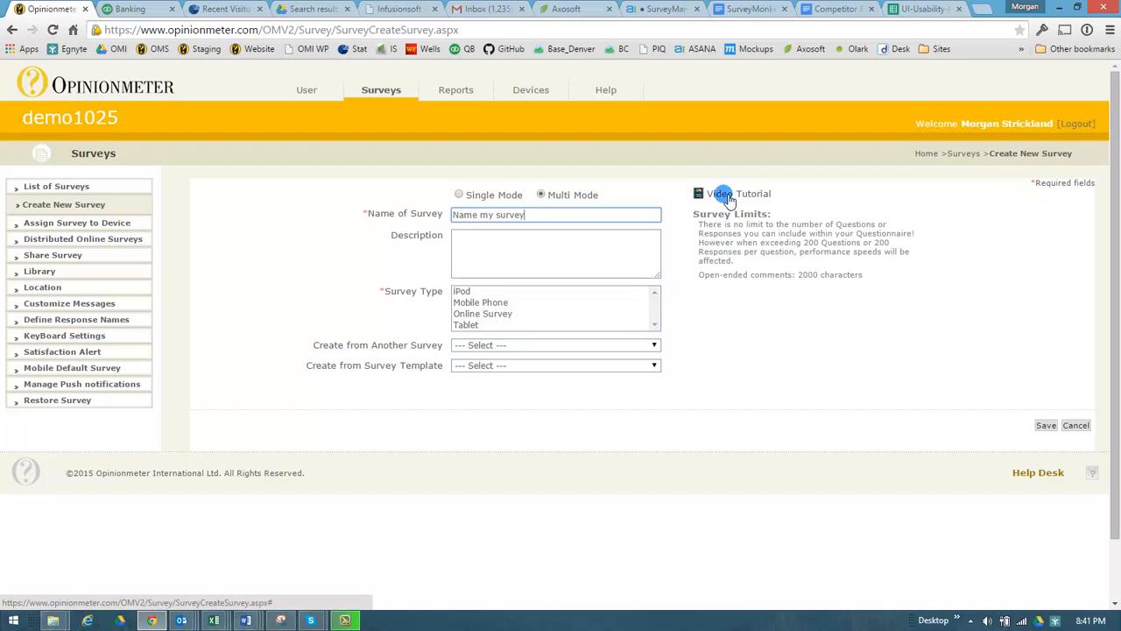
Select Mobile Phone and Tablet as the survey types
left_click(497, 315)
left_click(494, 325, "ctrl")
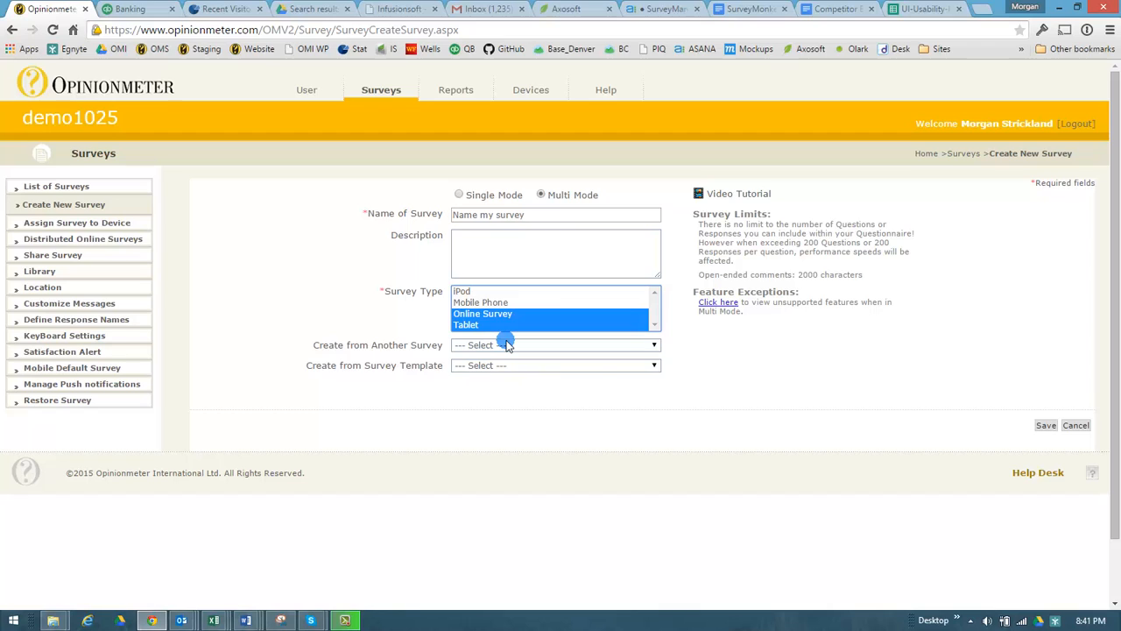
left_click(509, 325)
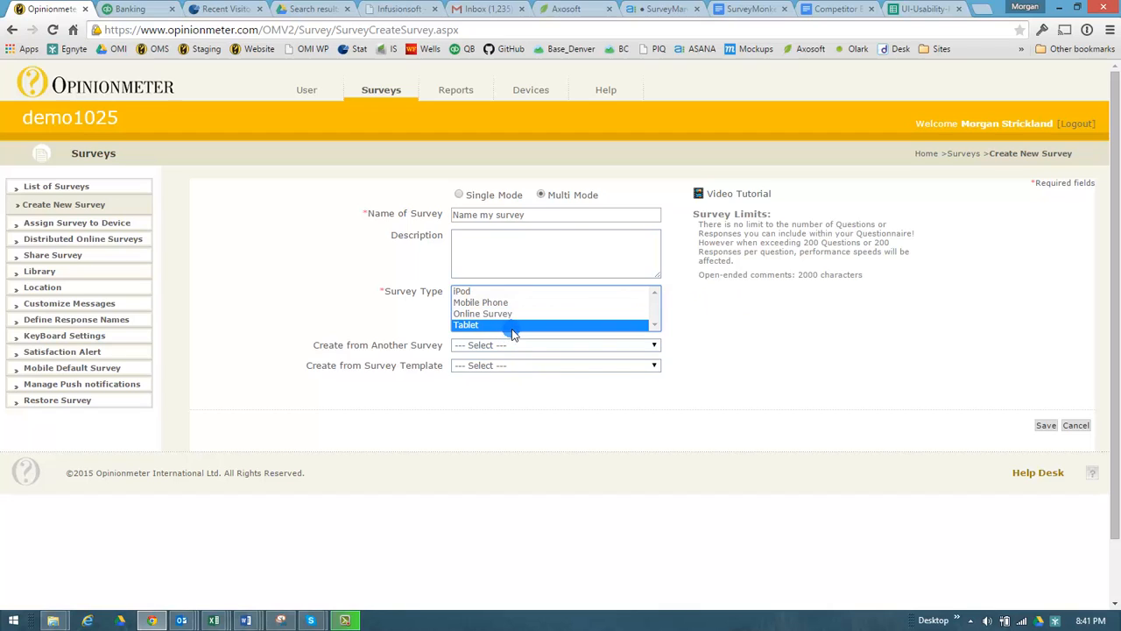
left_click(520, 303, "ctrl")
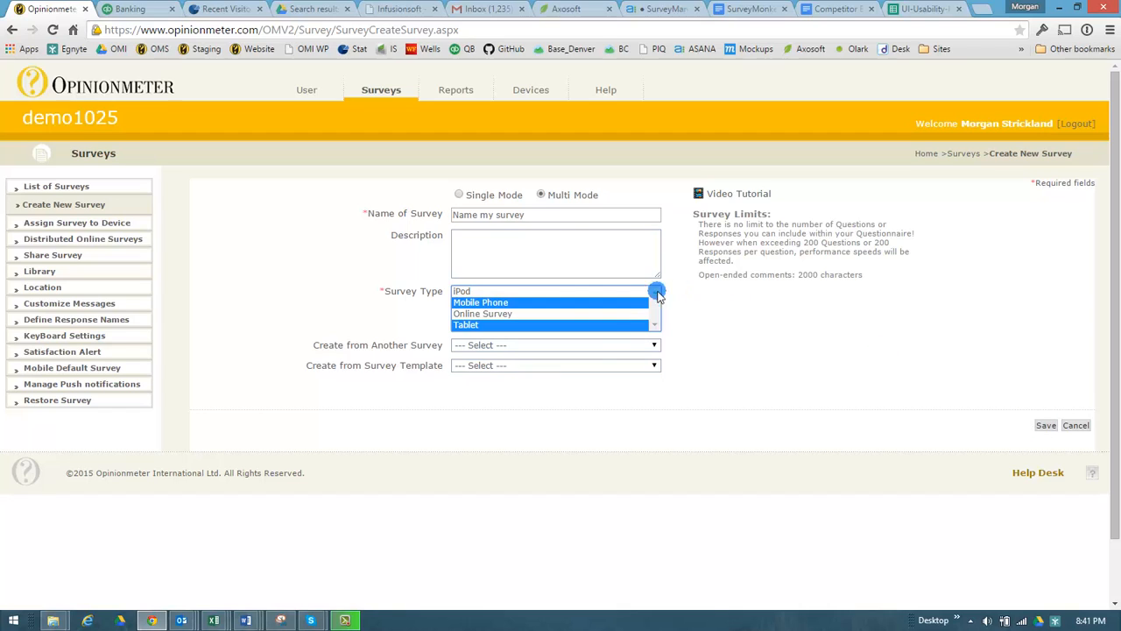
Look through the existing surveys and survey templates available as a starting point, without choosing one
left_click(599, 345)
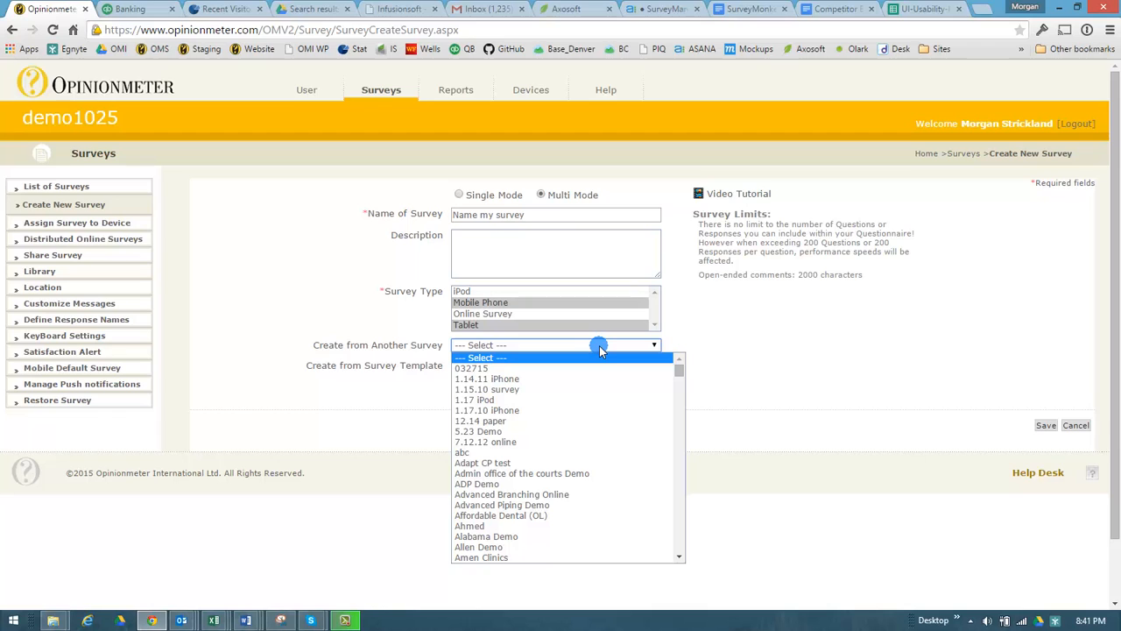
left_click(746, 361)
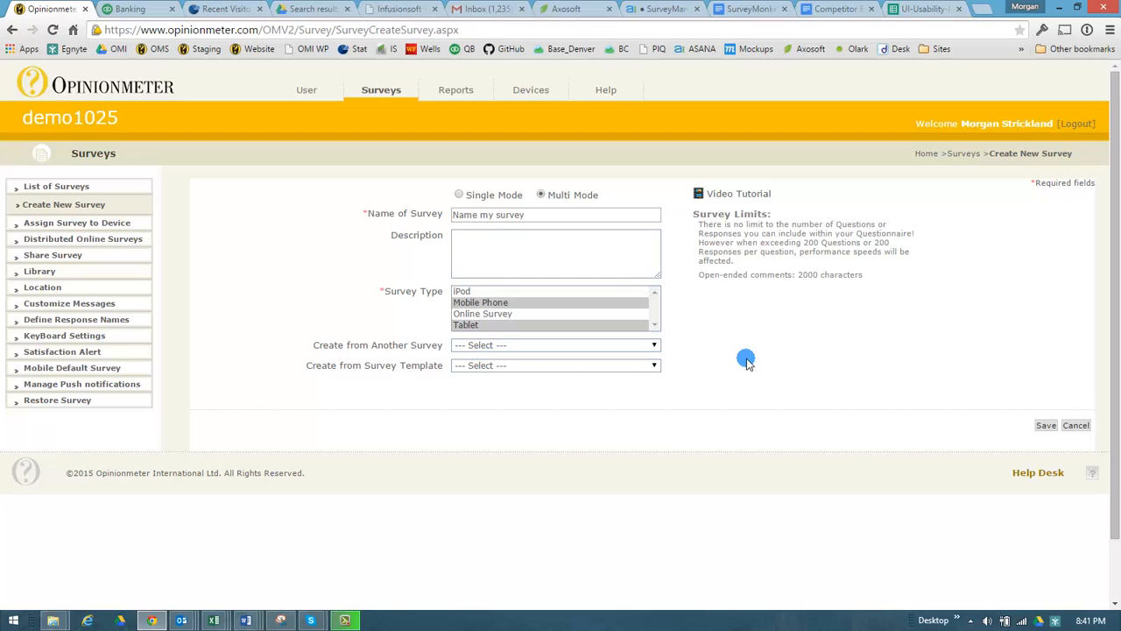
left_click(649, 366)
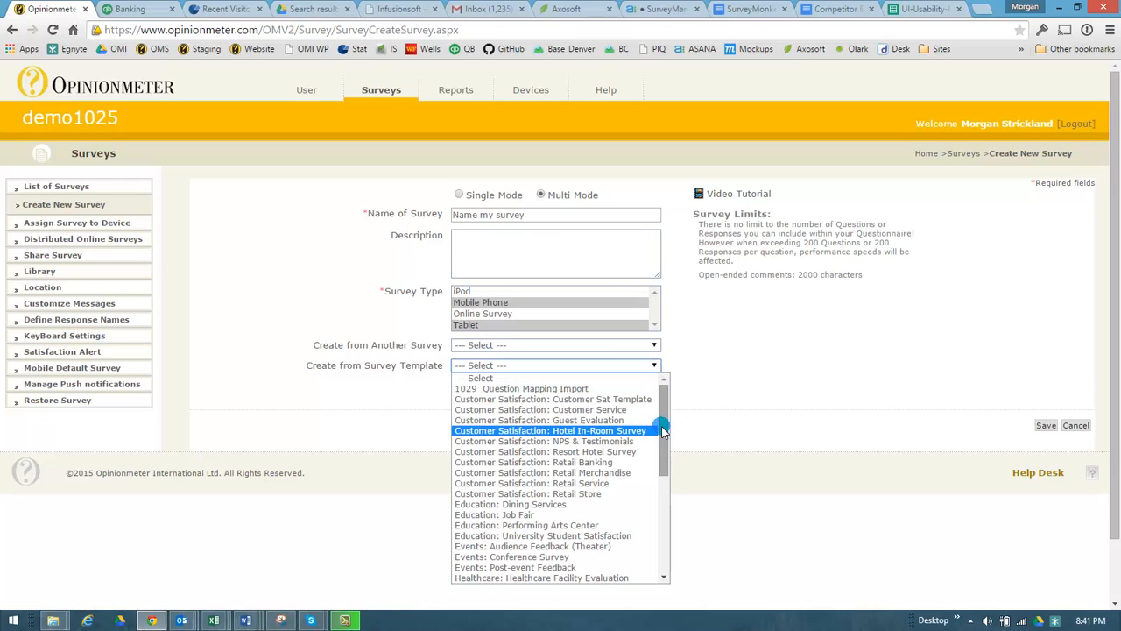
left_click_drag(663, 430, 646, 463)
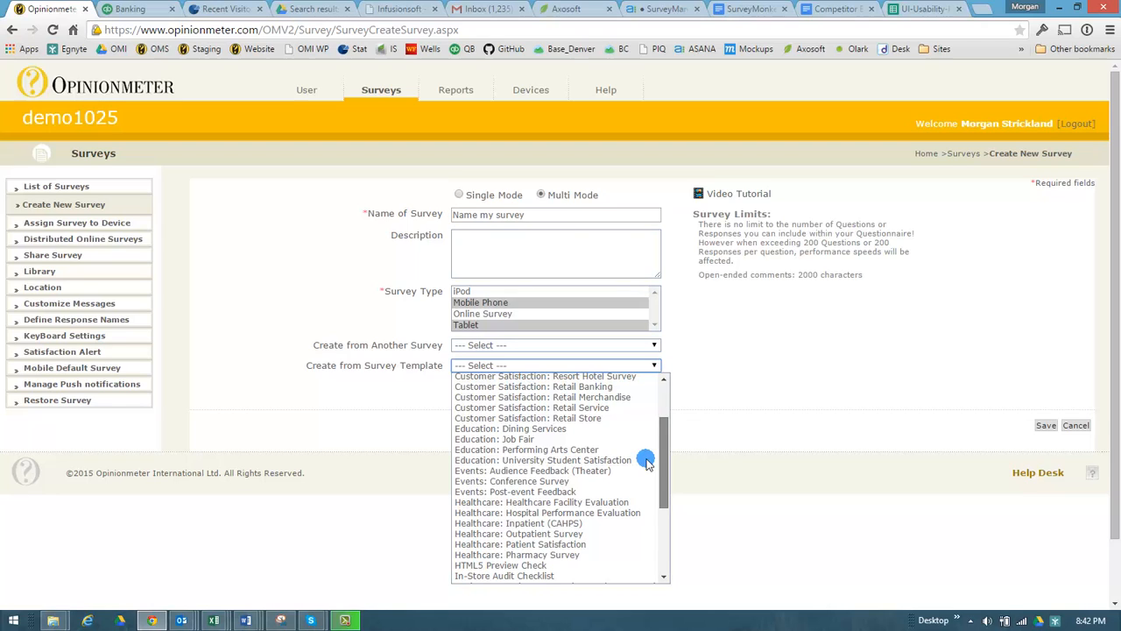
left_click_drag(646, 461, 646, 458)
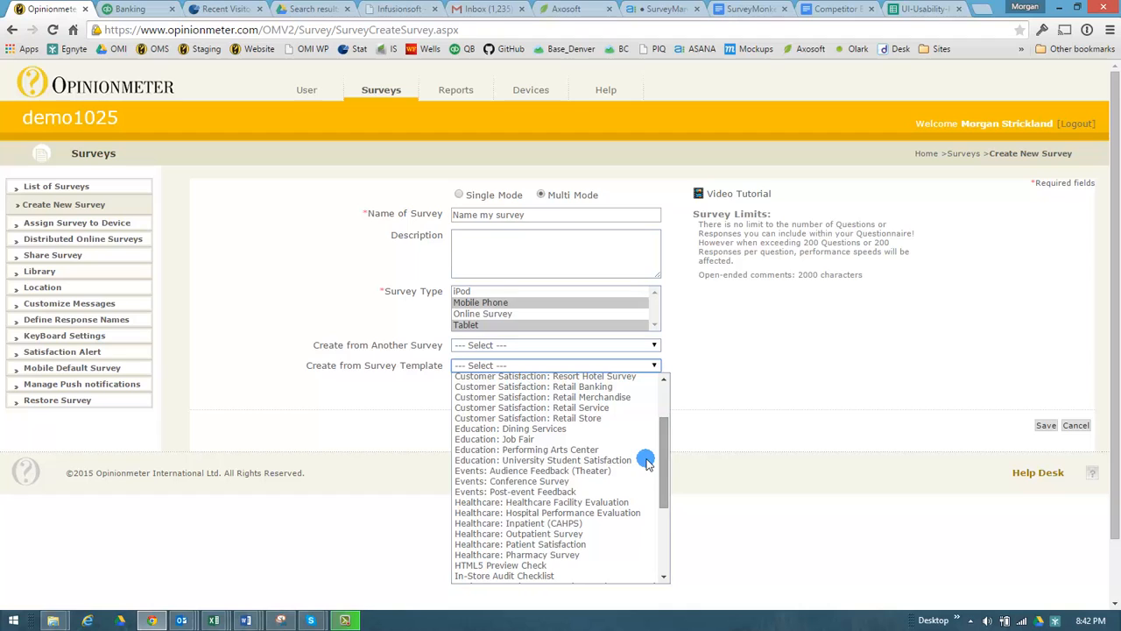
left_click(787, 341)
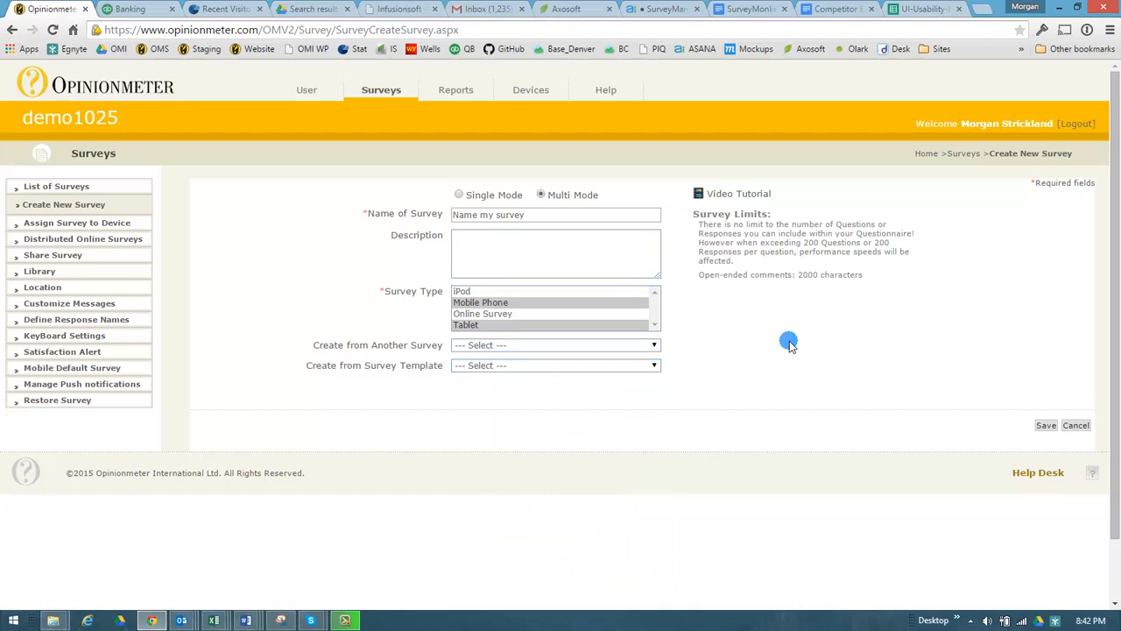
Save the new survey's settings and look over the form for defining its questions
left_click(1046, 427)
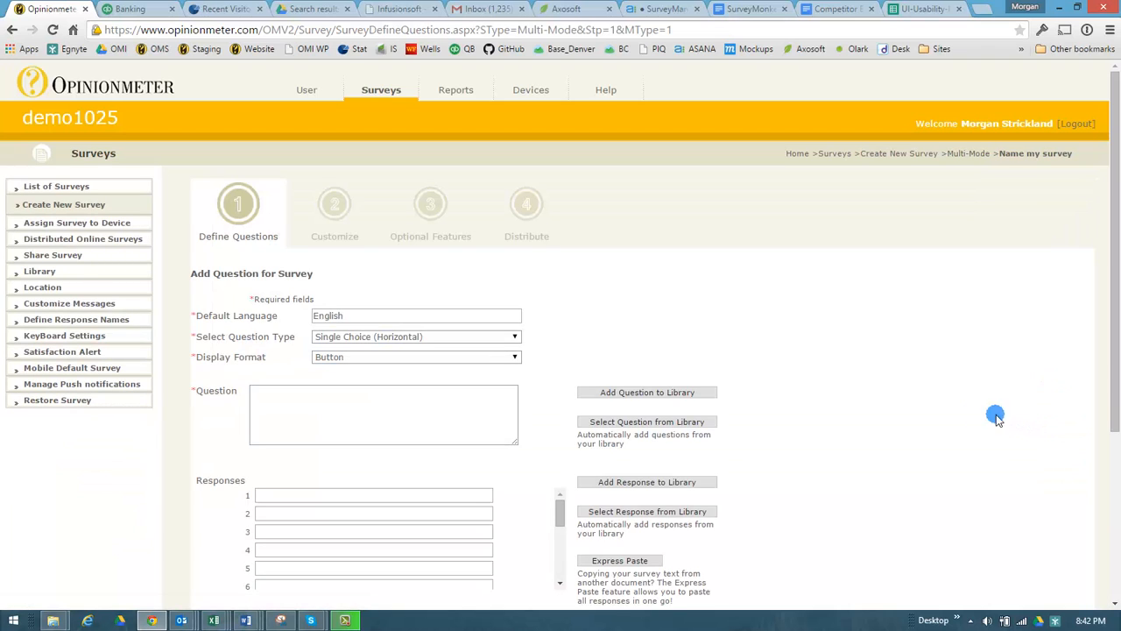
scroll(823, 348, "down", 1)
scroll(823, 349, "down", 1)
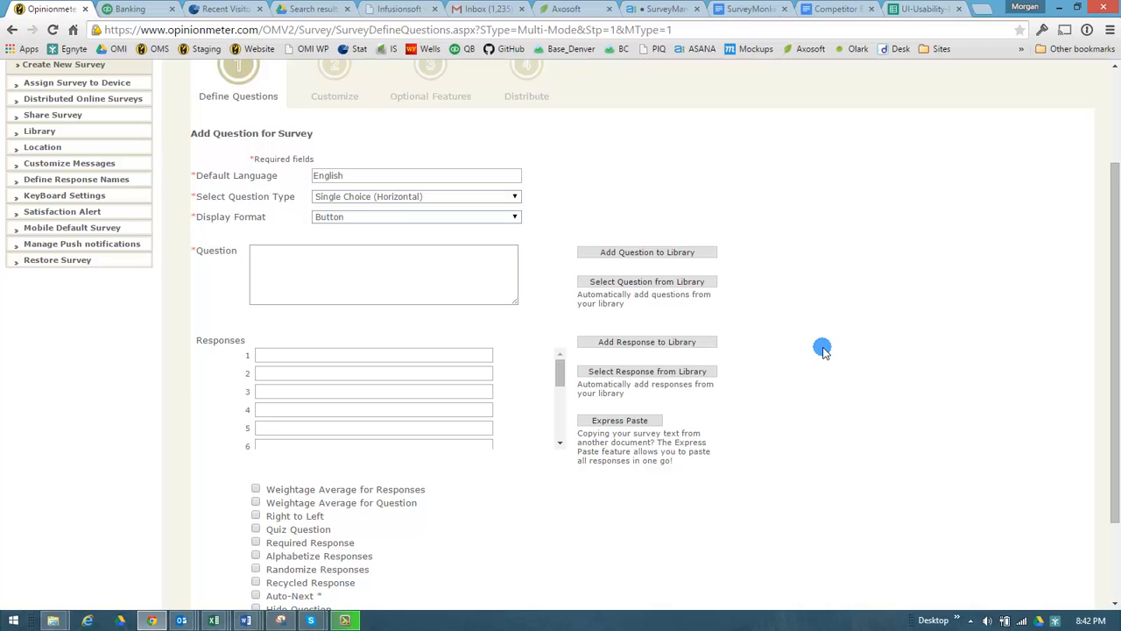
scroll(631, 223, "up", 1)
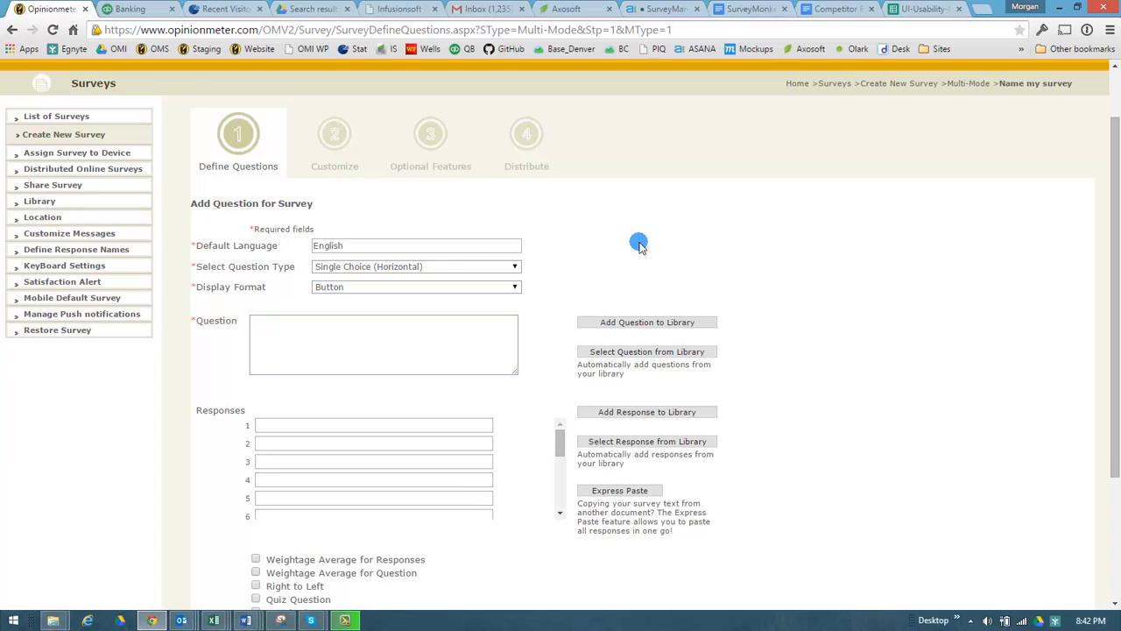
Make the first question Single Choice (Vertical) with the text "How was your service today"
left_click(517, 266)
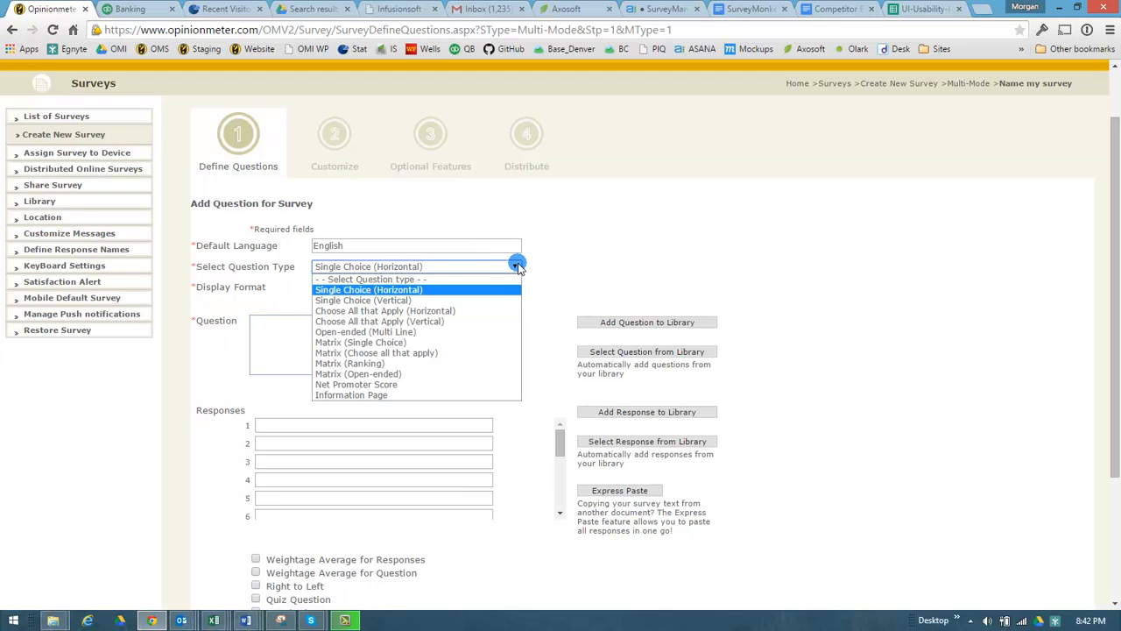
left_click(471, 300)
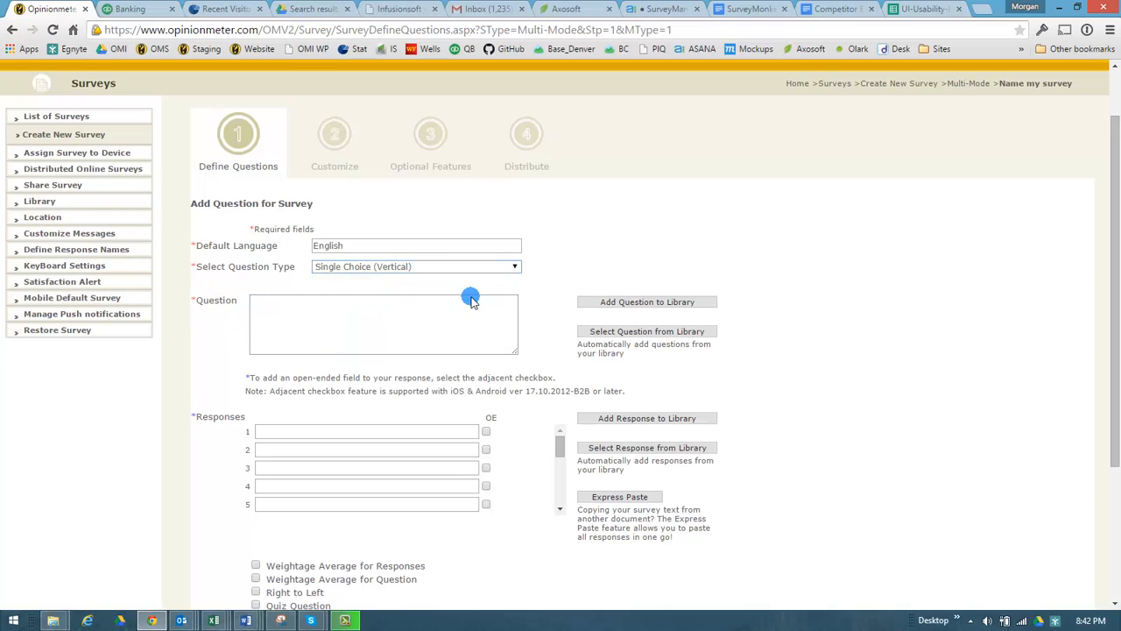
left_click(467, 312)
type("How ")
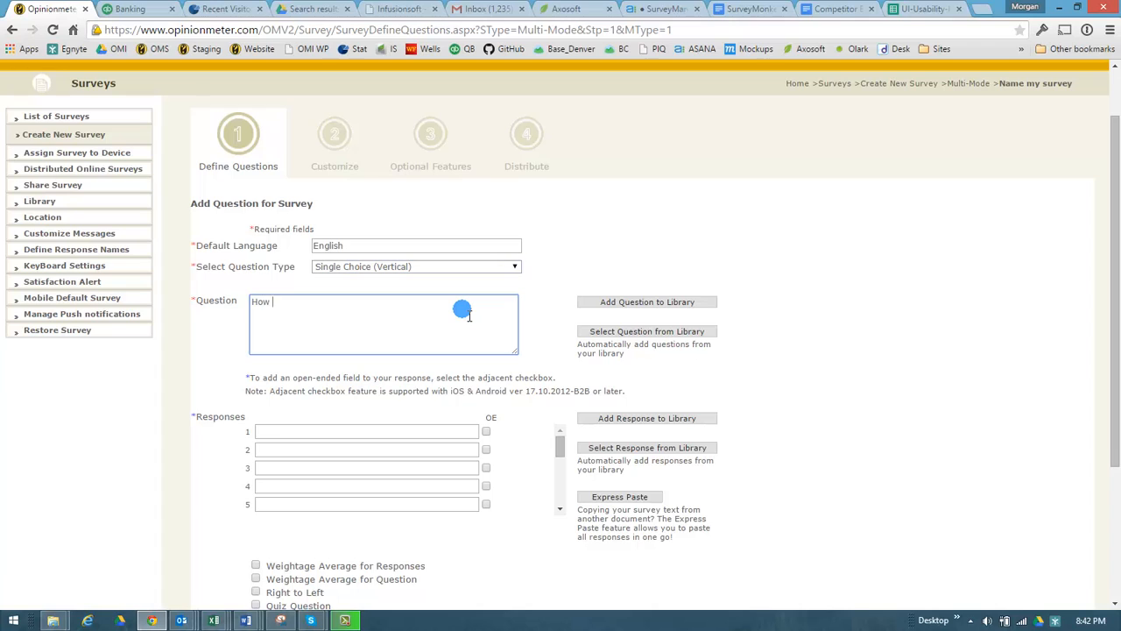
type("was your service today")
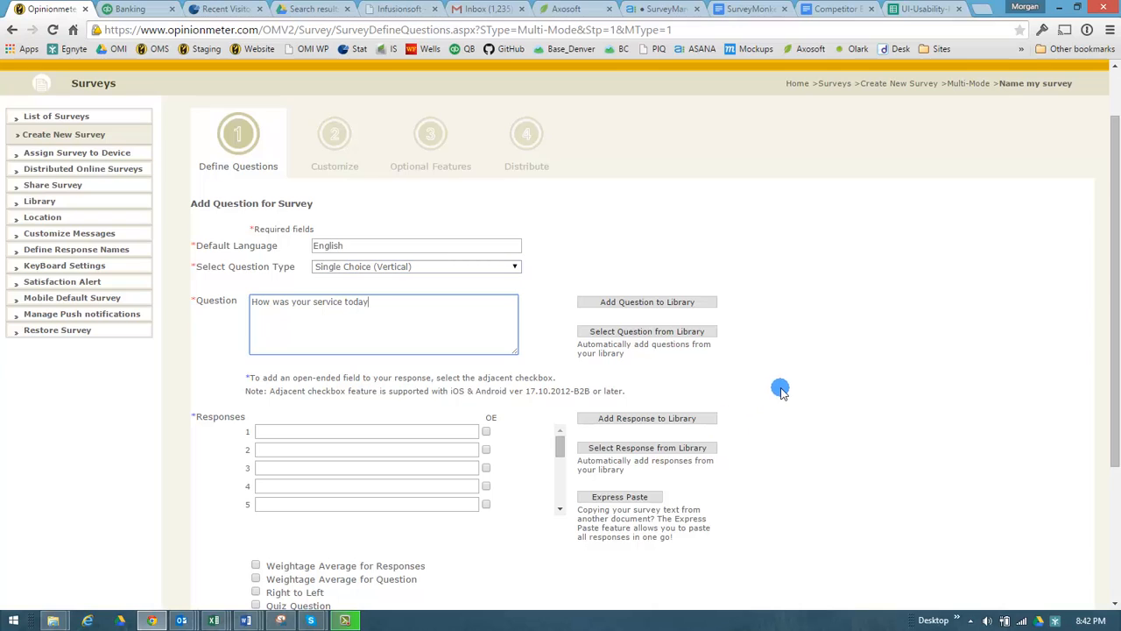
Enter the four responses "Great", "ok", "not so good" and "really bad" for the service question
left_click(399, 432)
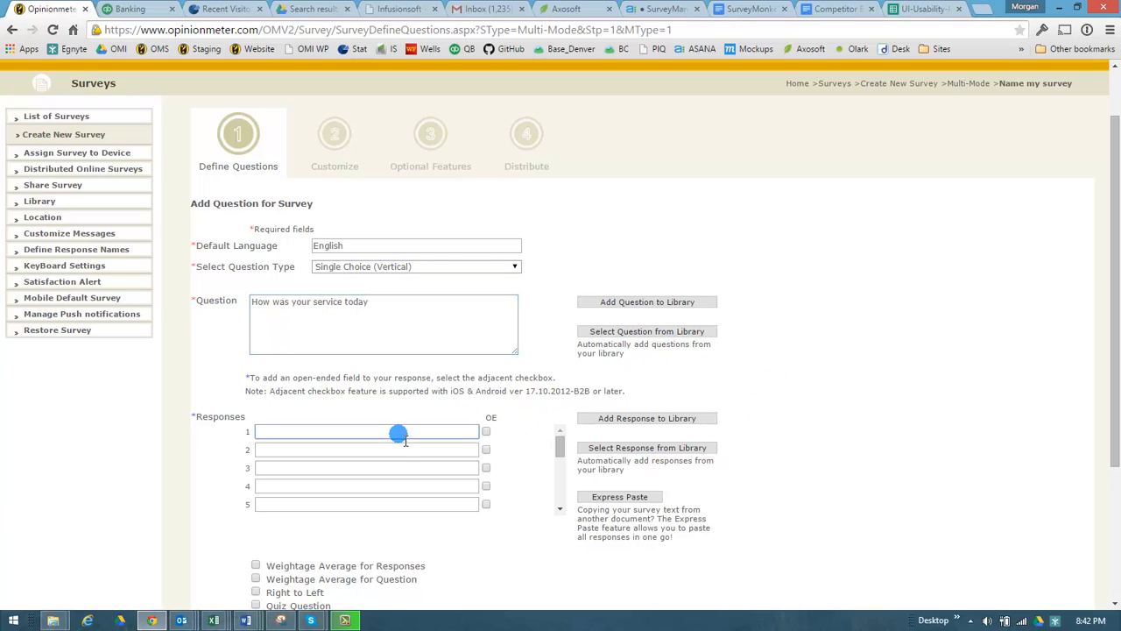
type("Great")
key("Tab")
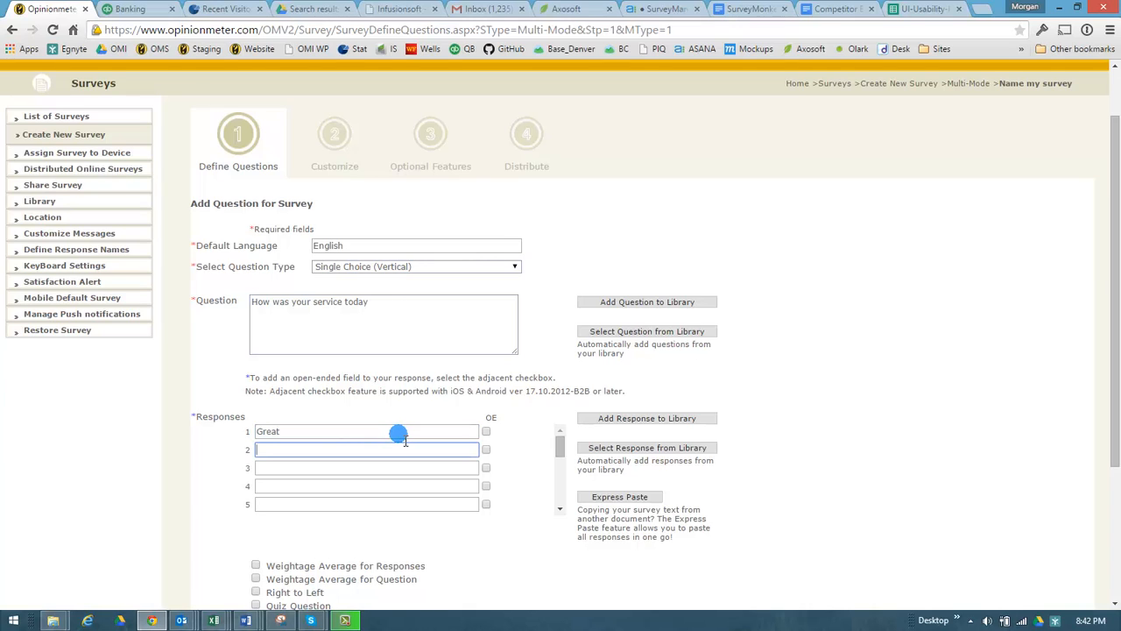
type("ok")
key("Tab")
type("n")
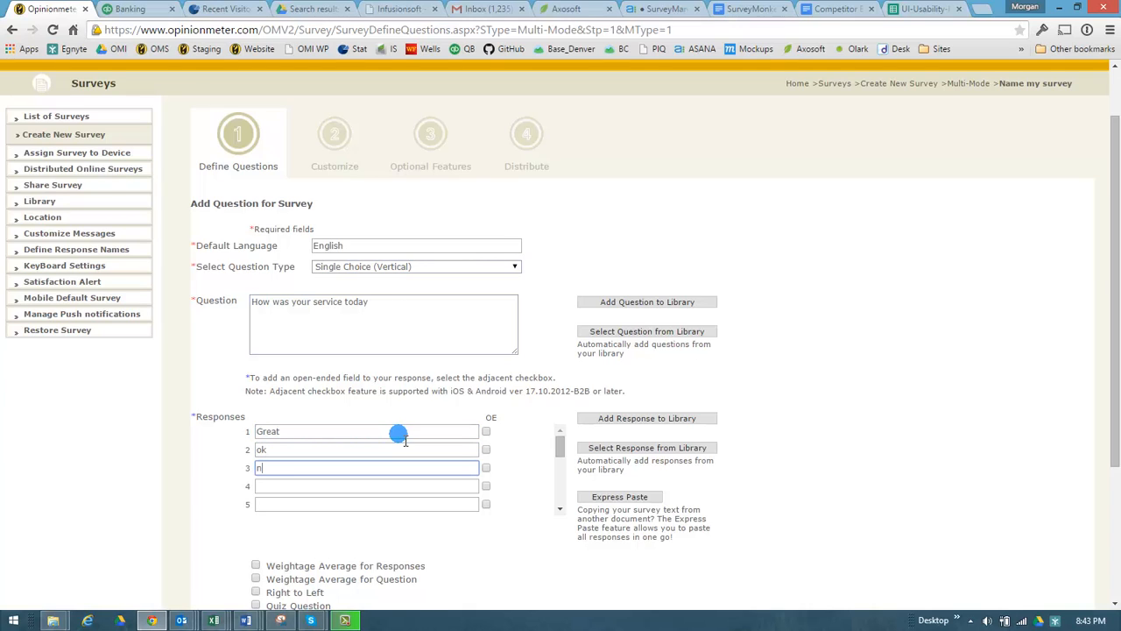
type("ot so good")
key("Tab")
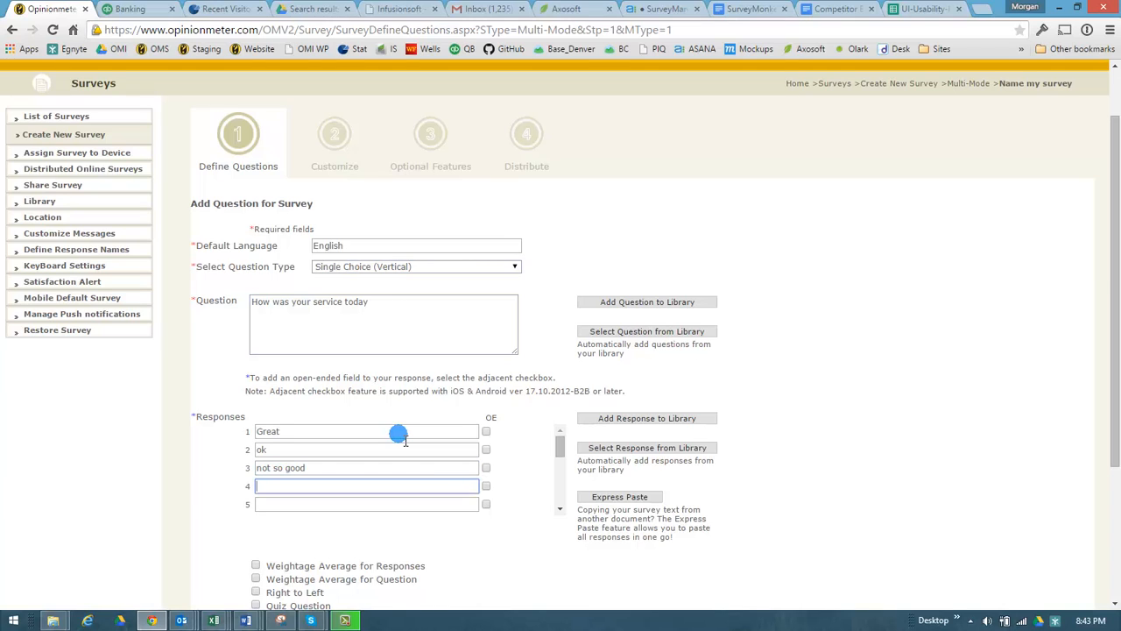
type("really bad")
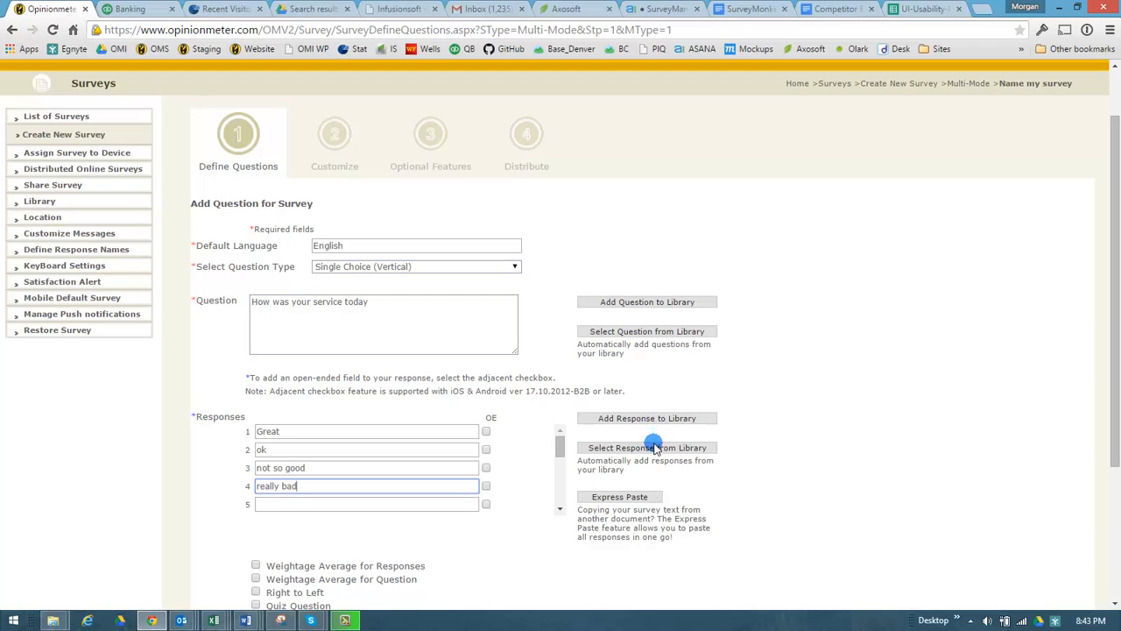
Enable Auto-Next for the service question and save it, continuing to another blank question
scroll(846, 465, "down", 3)
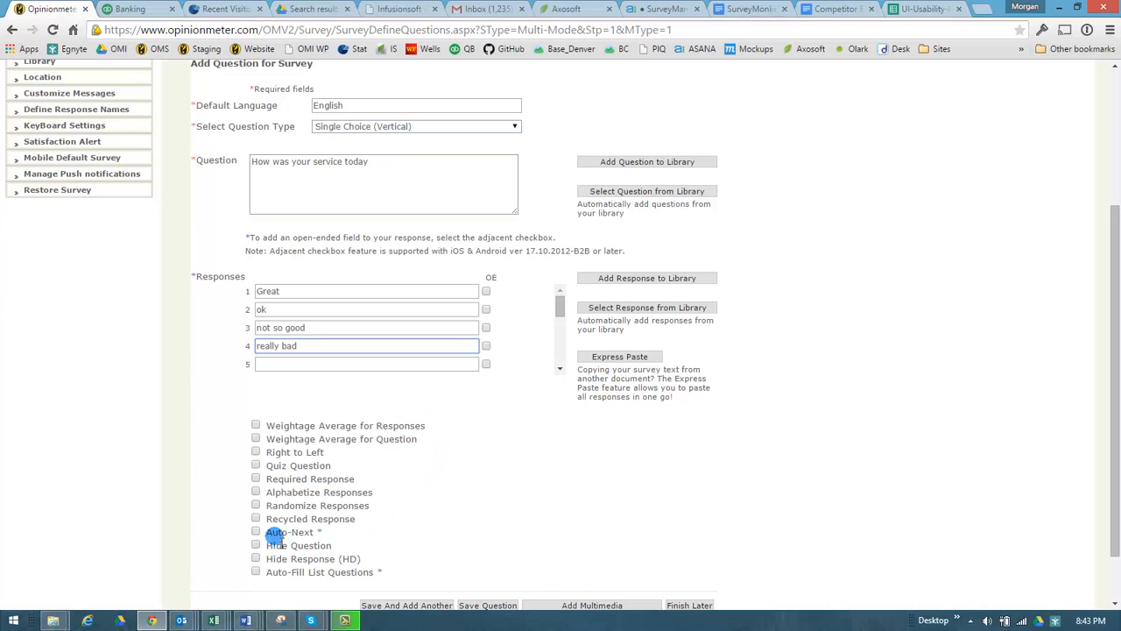
left_click(254, 532)
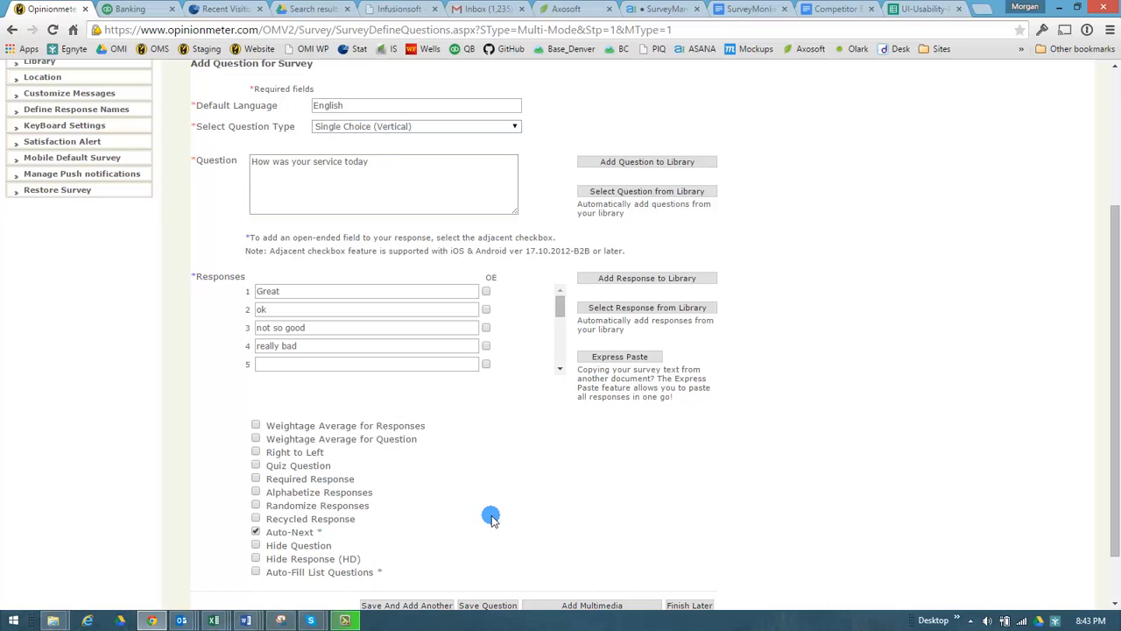
scroll(488, 521, "up", 3)
scroll(490, 517, "down", 3)
scroll(490, 518, "down", 2)
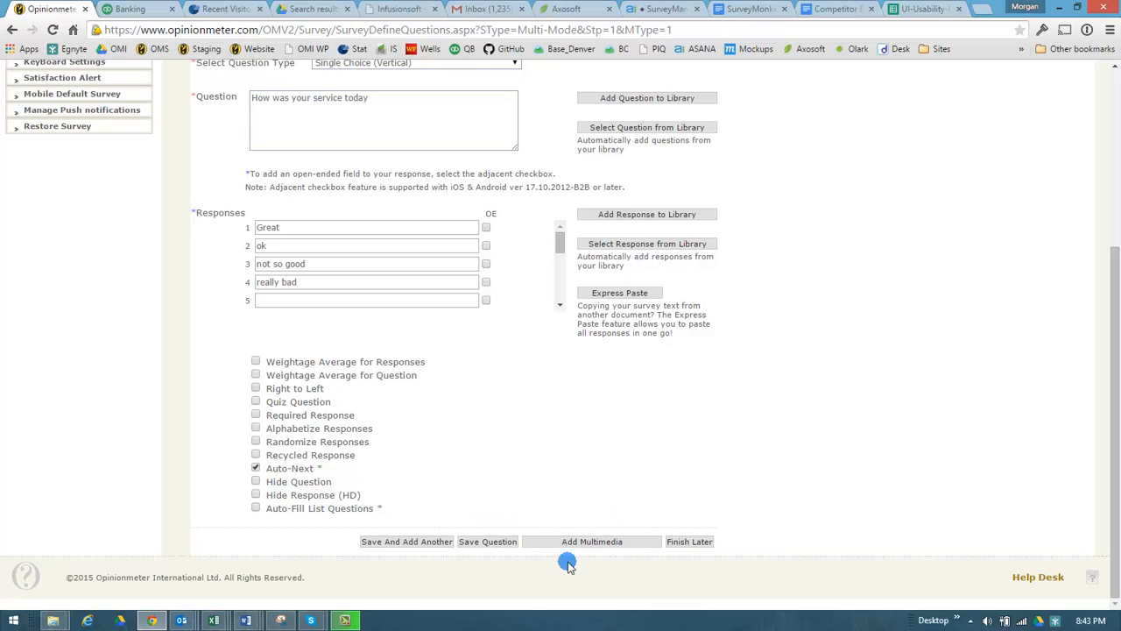
left_click(489, 542)
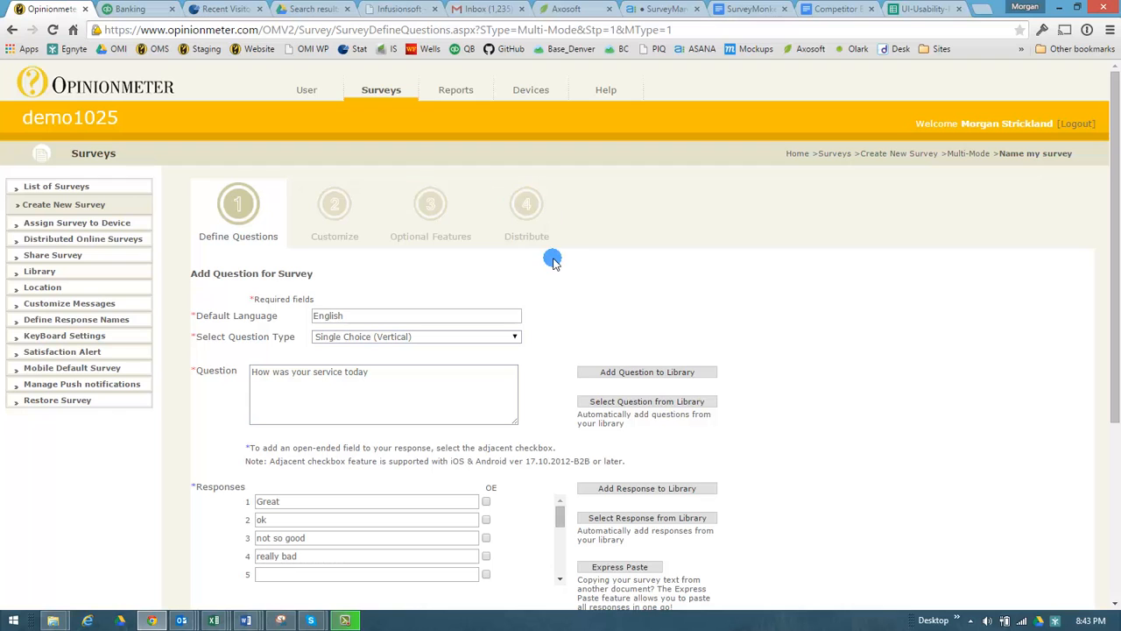
scroll(770, 299, "down", 3)
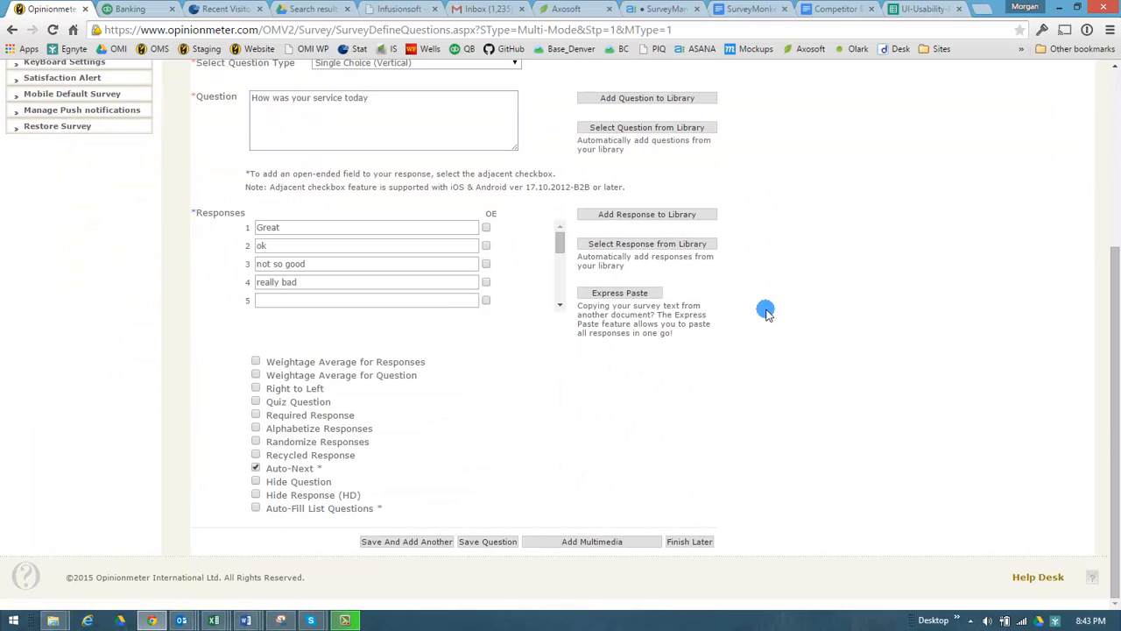
left_click(404, 541)
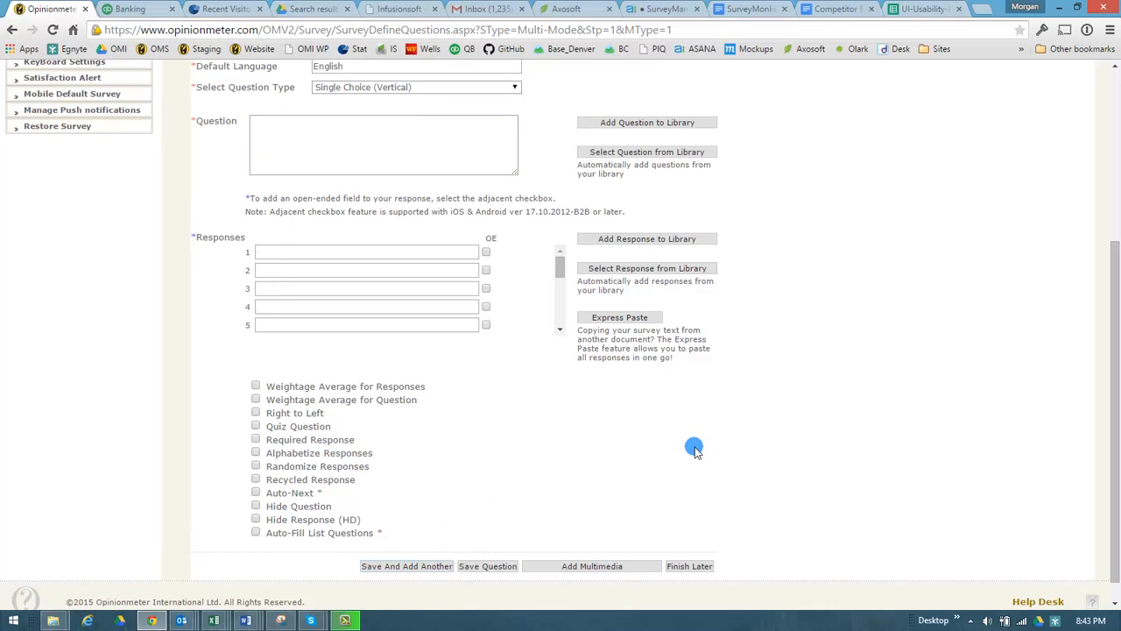
Make the second question Choose All that Apply (Vertical) with the text "Please select your favorite teams"
scroll(694, 449, "up", 2)
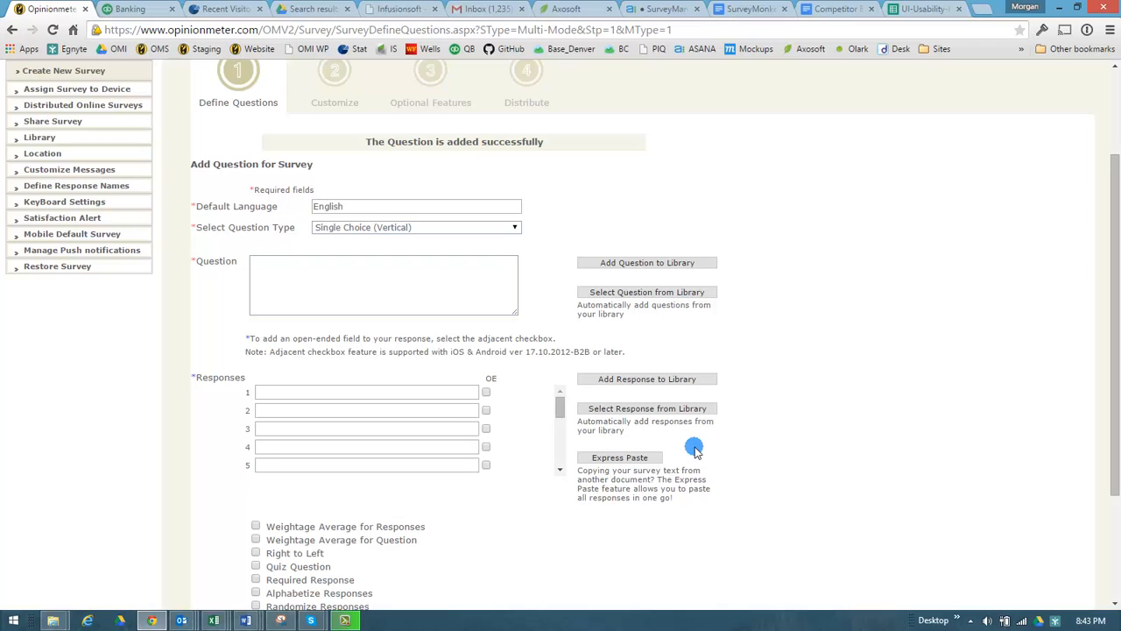
left_click(516, 226)
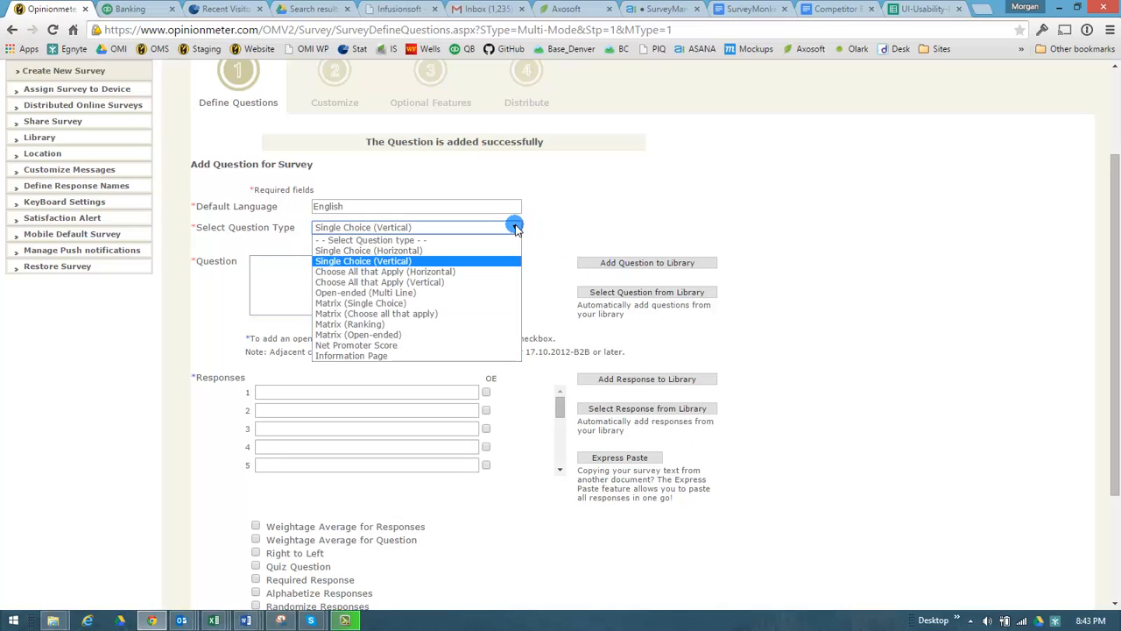
left_click(455, 282)
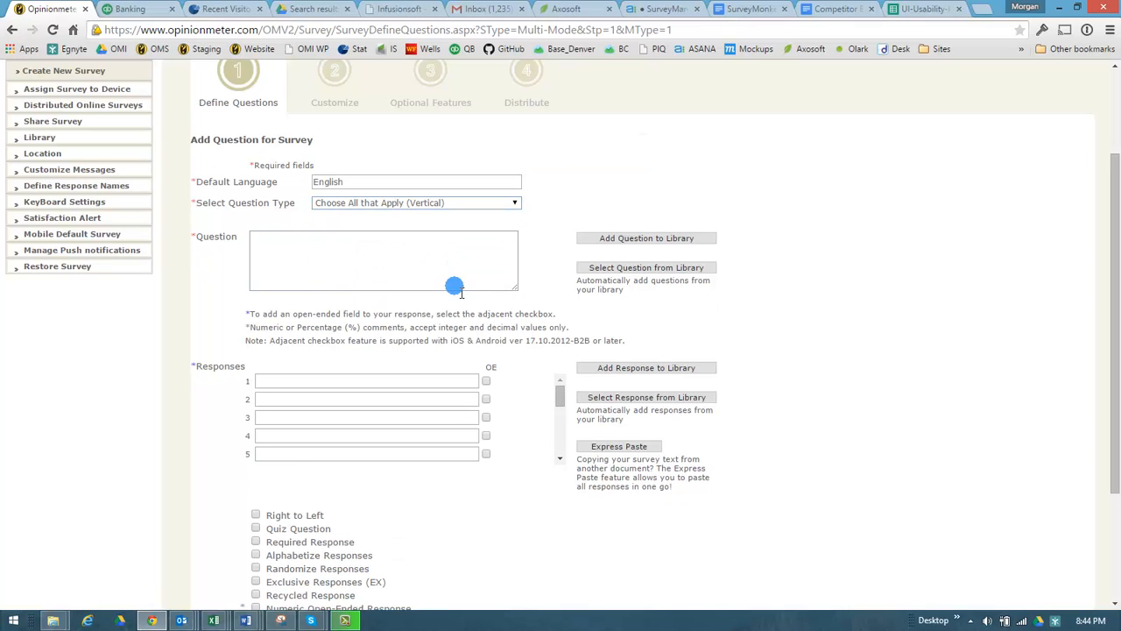
left_click(448, 249)
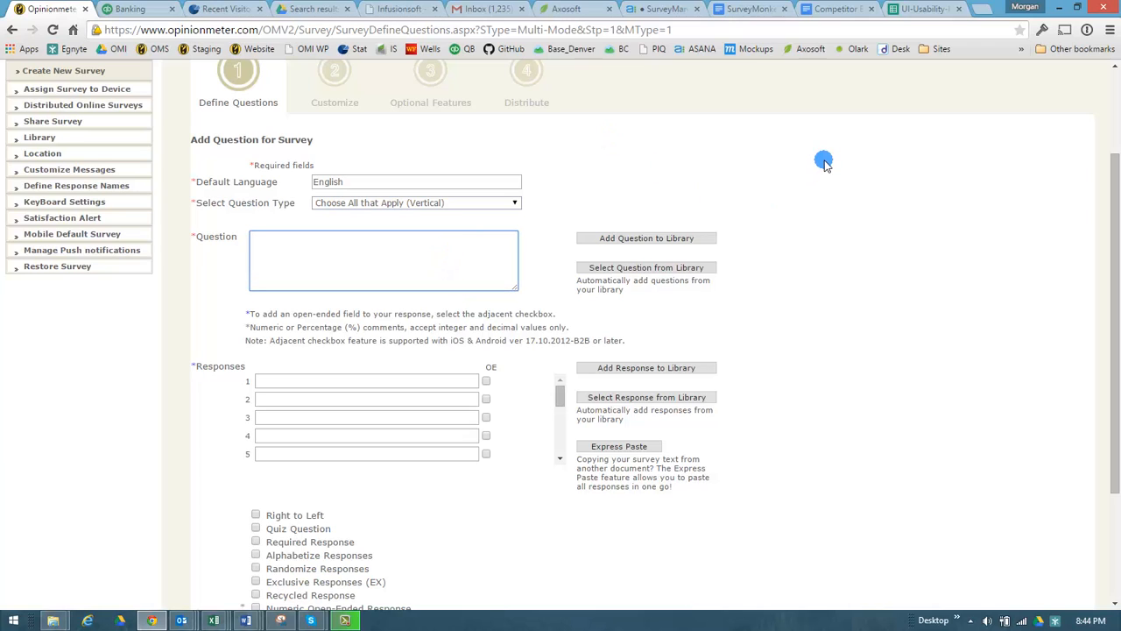
type("Please select your favorite tea")
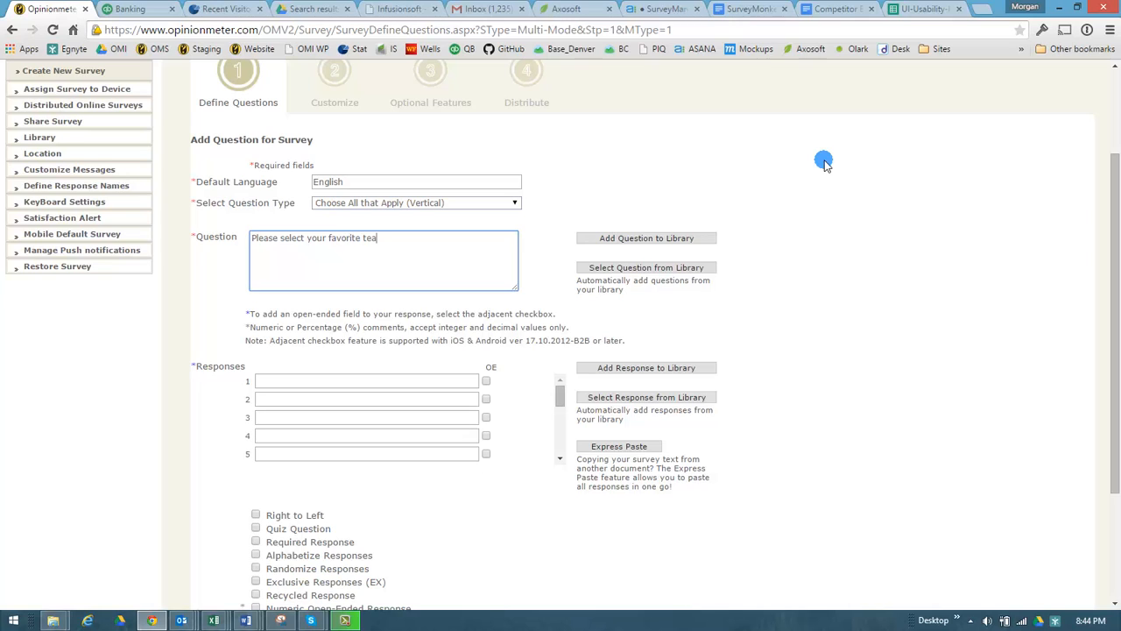
type("ms")
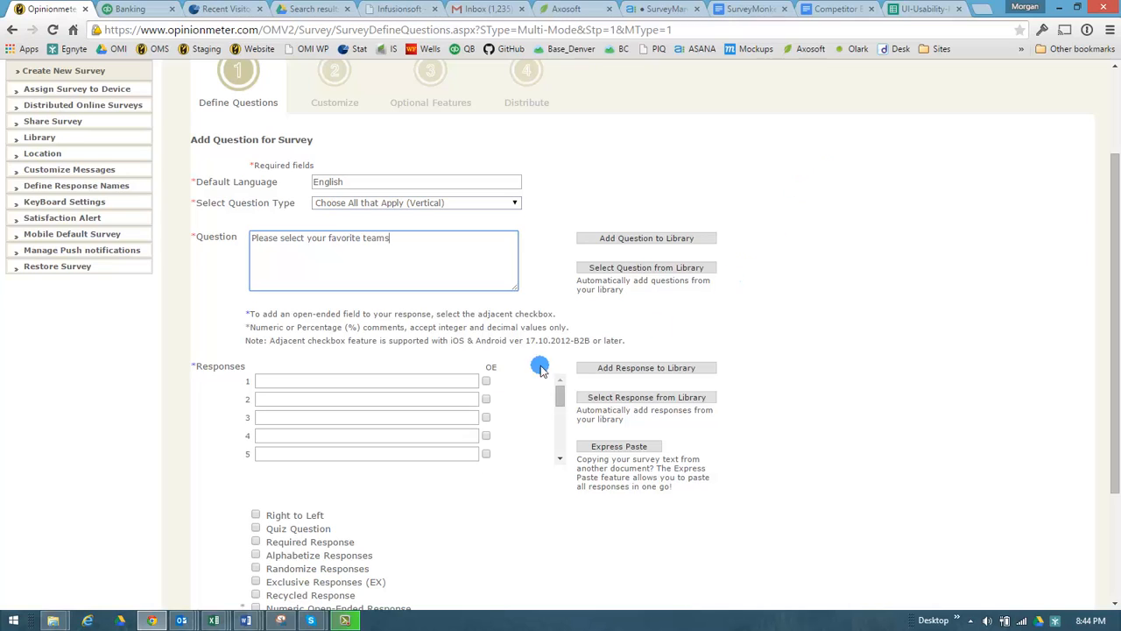
Enter "SF Giants" and "Oakland A's" as the first two responses to the favorite teams question
left_click(453, 381)
type("SF Gians")
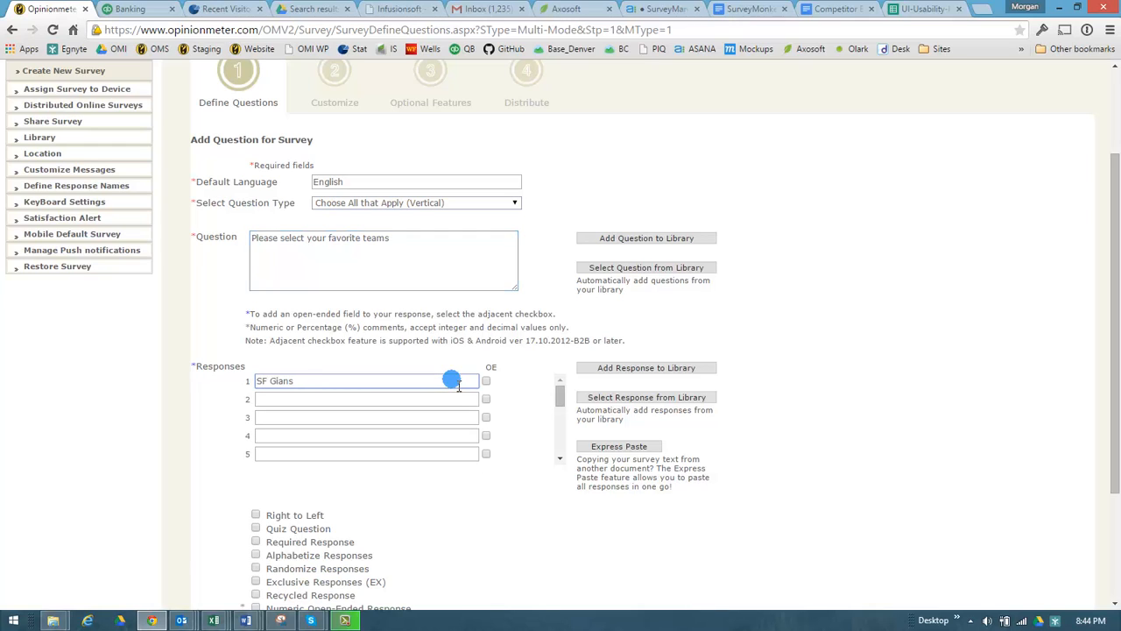
key("Left")
type("t")
key("Tab")
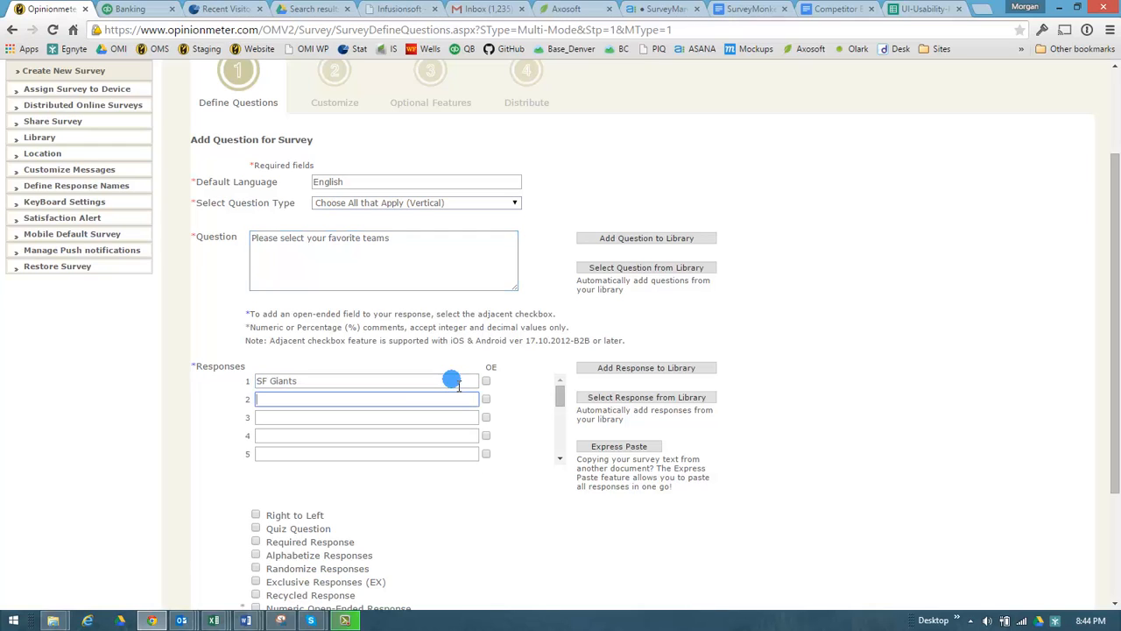
type("Oakland A's")
key("BackSpace")
key("Tab")
Enter "NY Yankees" and "Baltimore Orioles" as the third and fourth responses
type("NY Y")
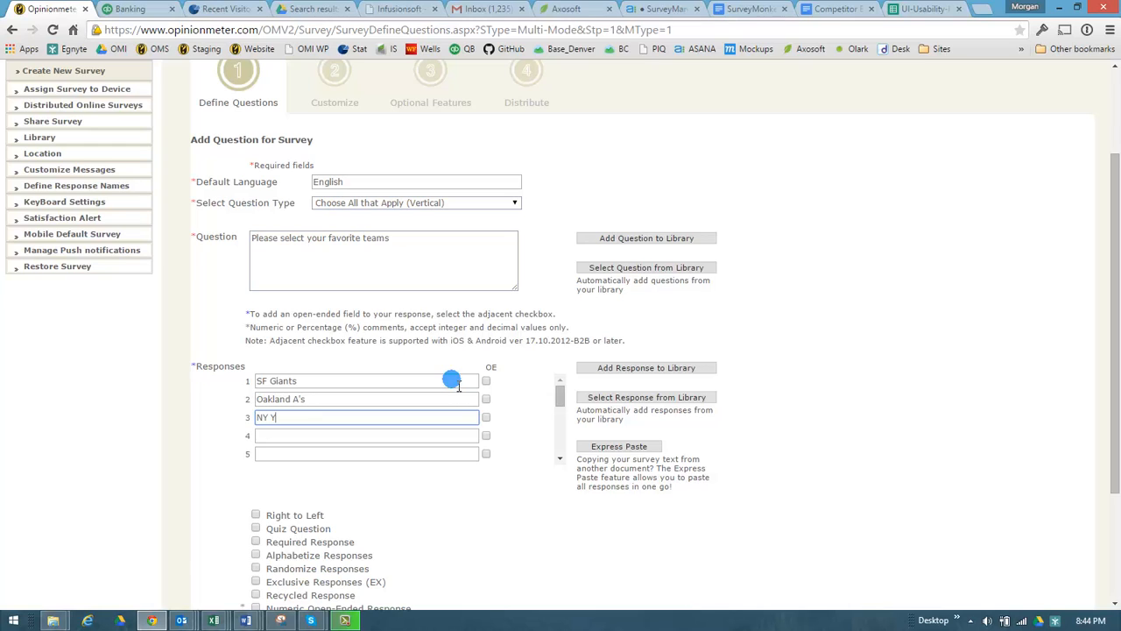
type("ankees")
key("Tab")
type("Bal")
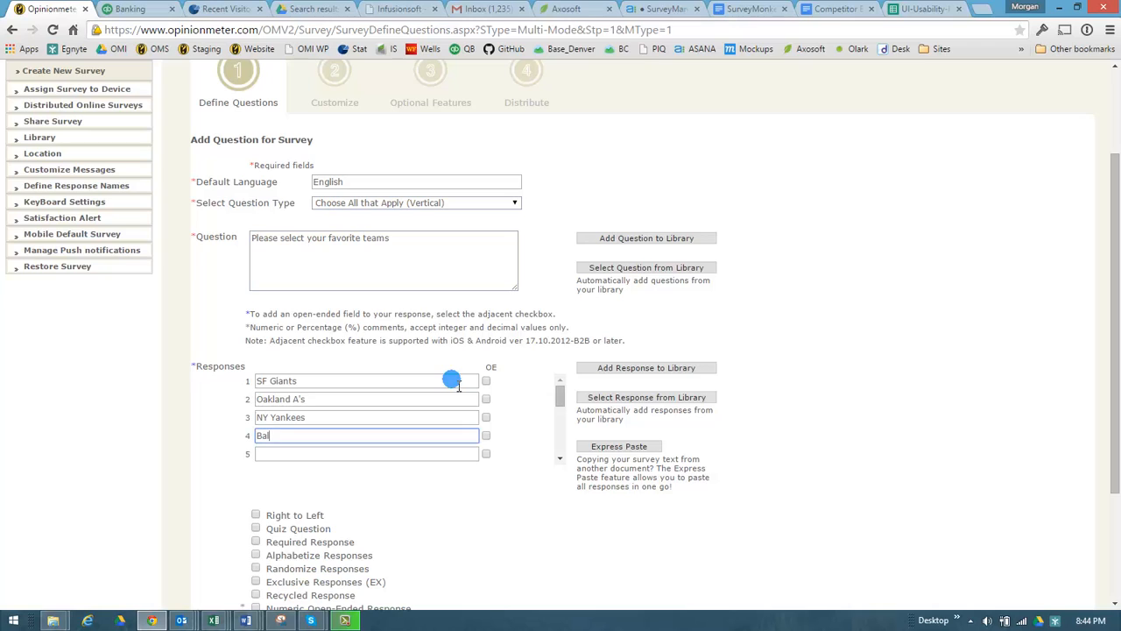
type("timore Ori")
key("BackSpace")
type("roo")
key("BackSpace")
key("BackSpace")
type("ioles")
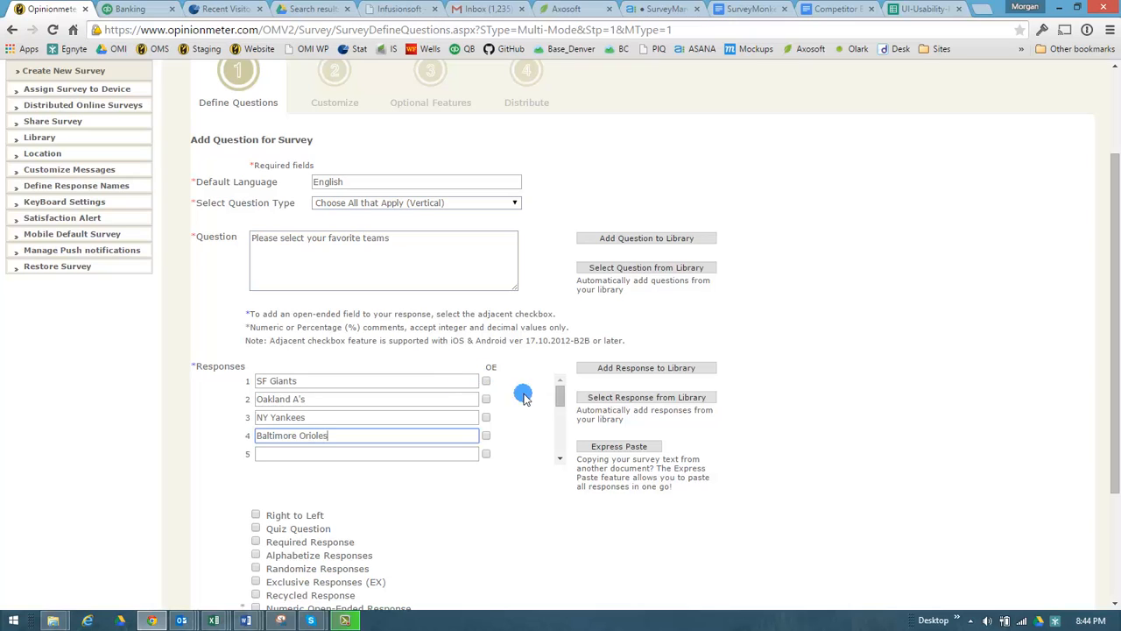
scroll(689, 418, "down", 1)
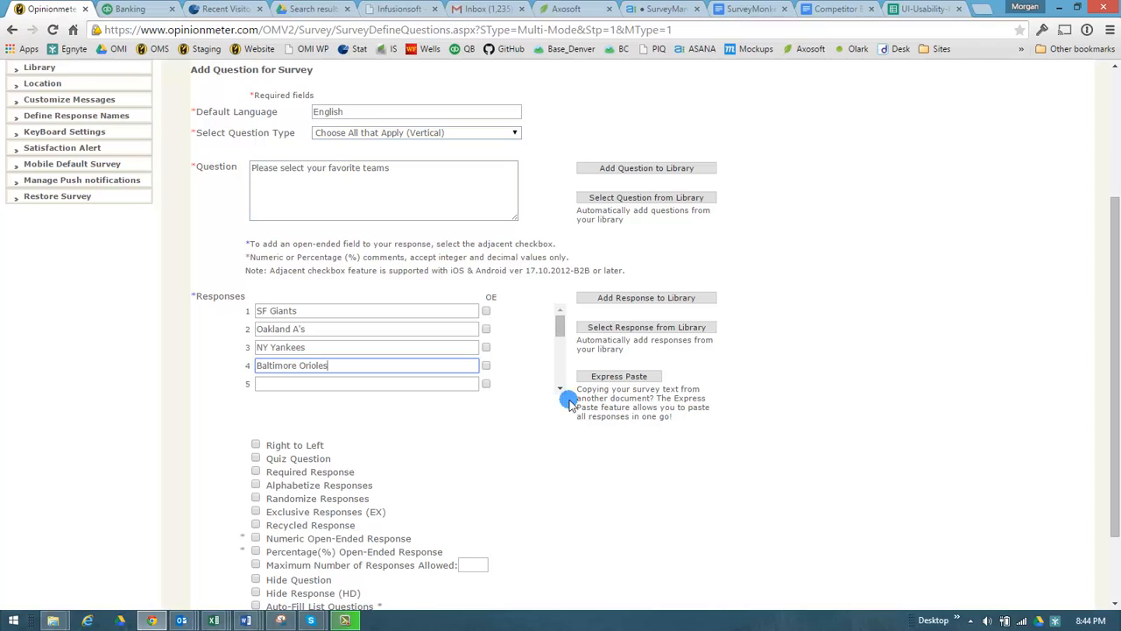
left_click(487, 367)
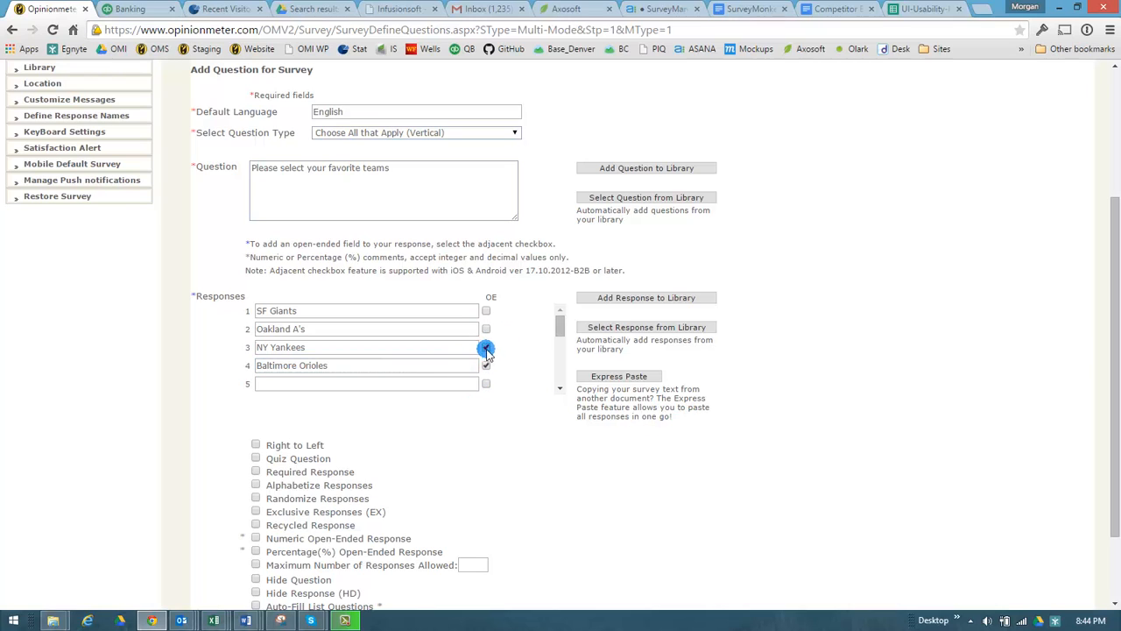
left_click(486, 349)
Add "Other" as the fifth response with an open-ended field, and save the question without adding another
left_click(459, 385)
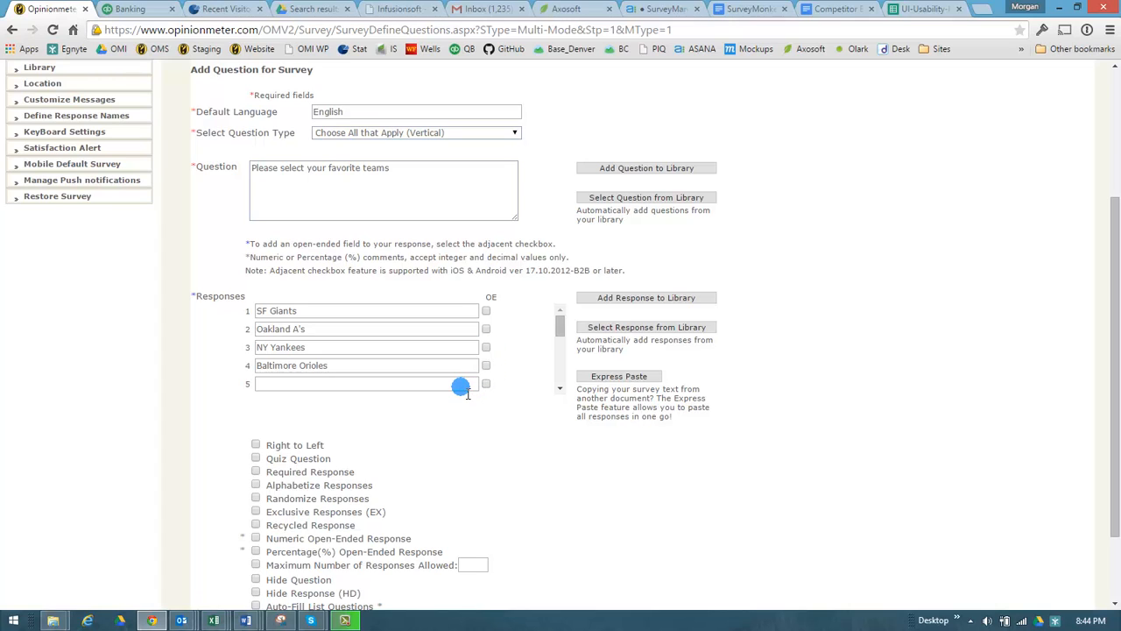
type("Other")
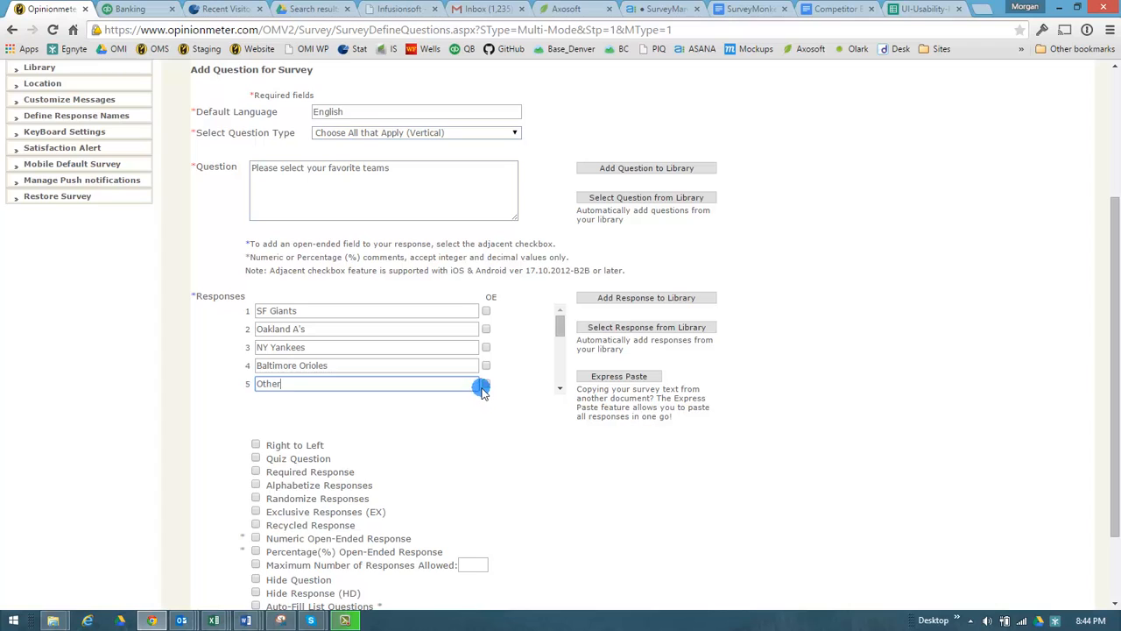
left_click(485, 384)
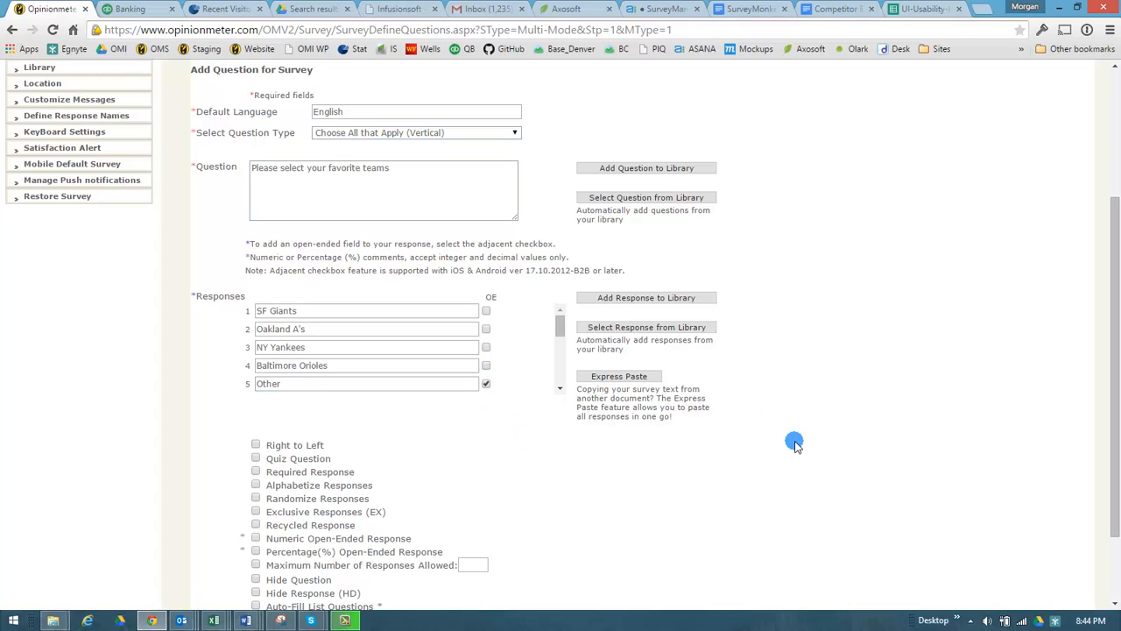
scroll(795, 443, "down", 2)
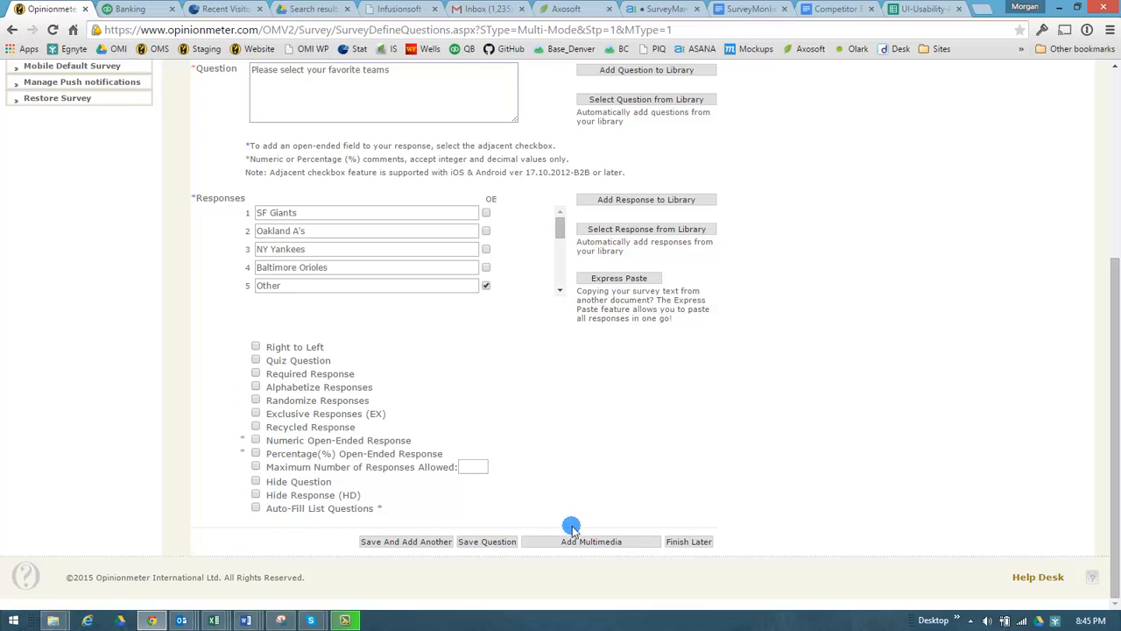
left_click(485, 543)
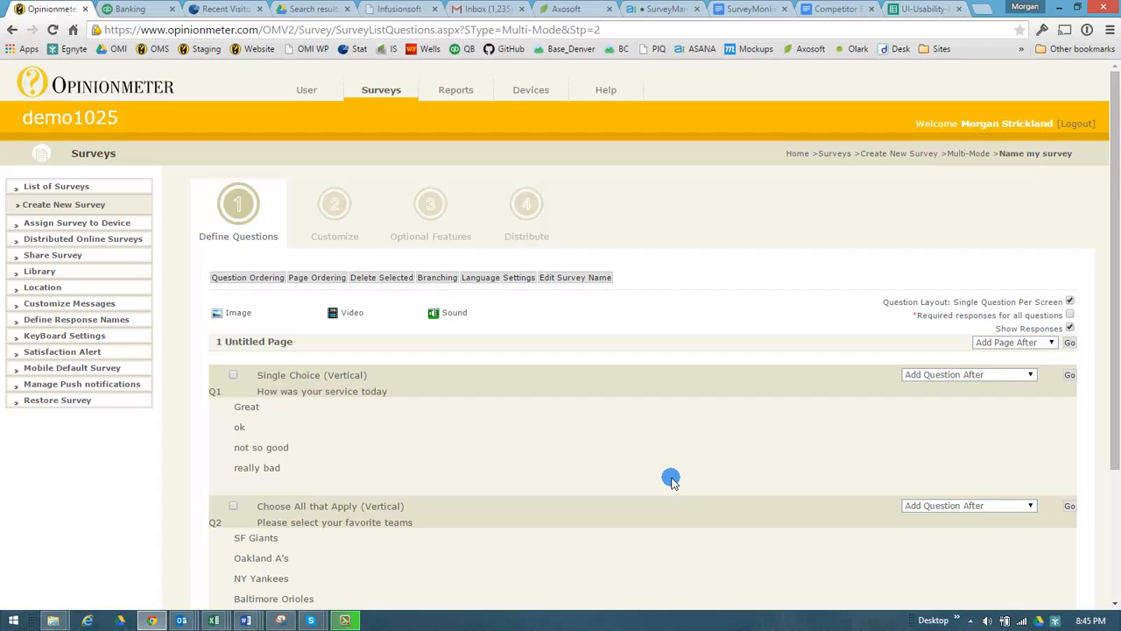
Review the survey's question list and the actions available for the service question
scroll(671, 480, "down", 1)
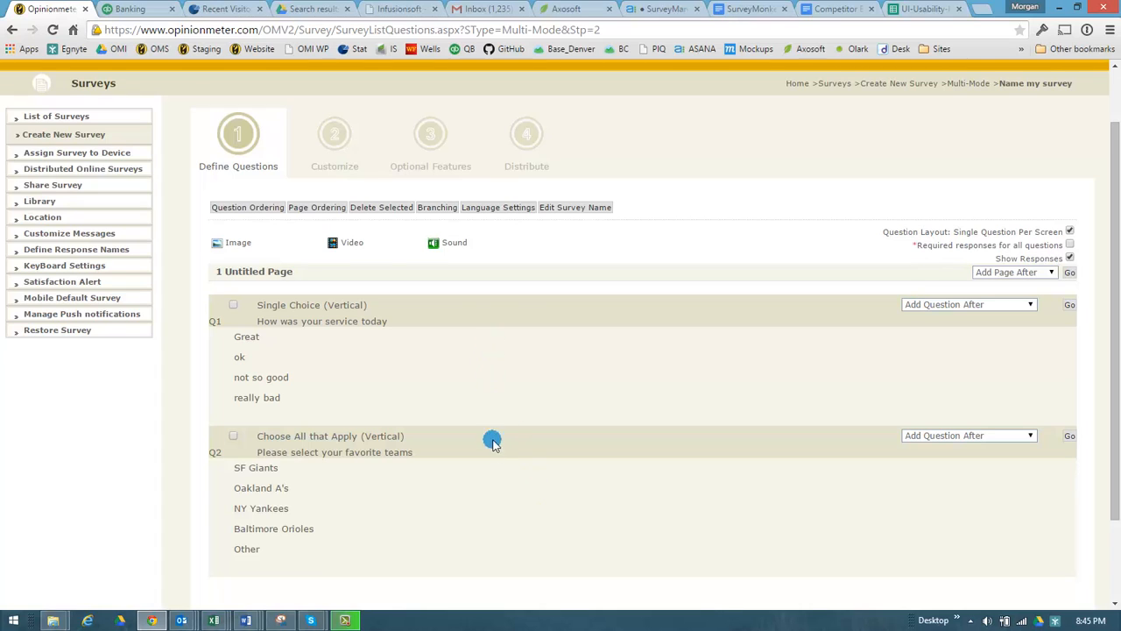
left_click_drag(429, 436, 259, 438)
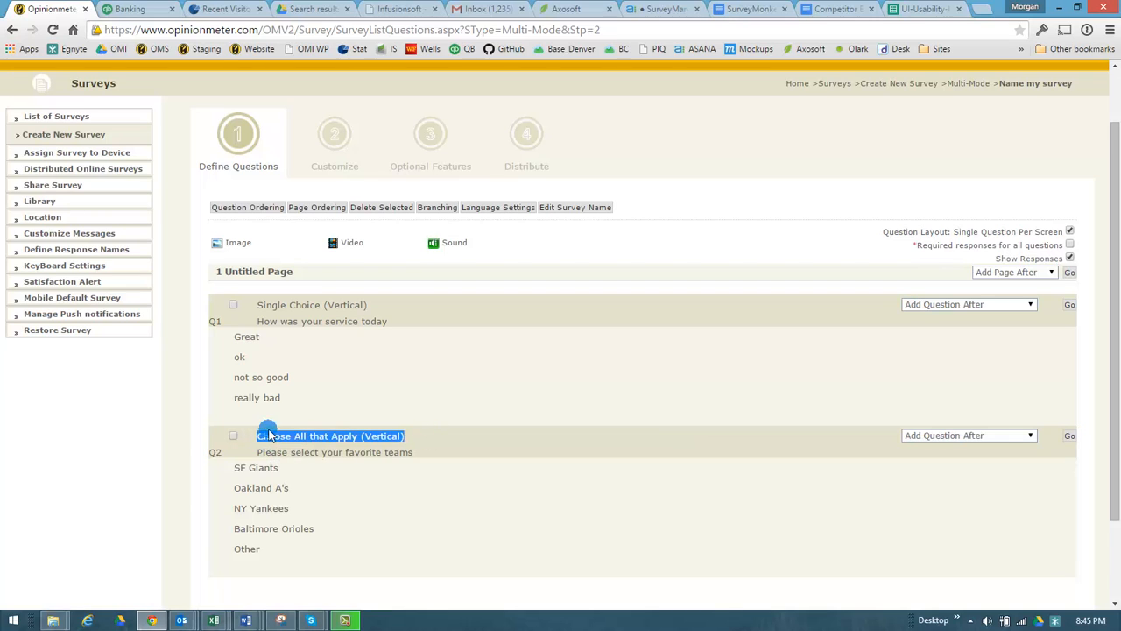
left_click(375, 367)
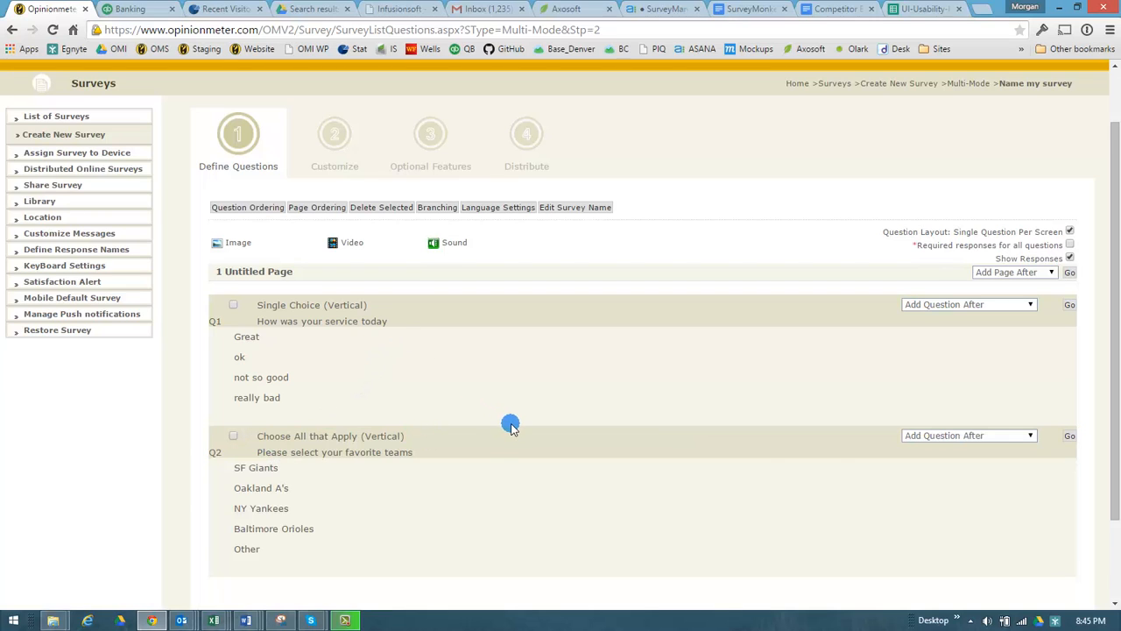
left_click(1031, 307)
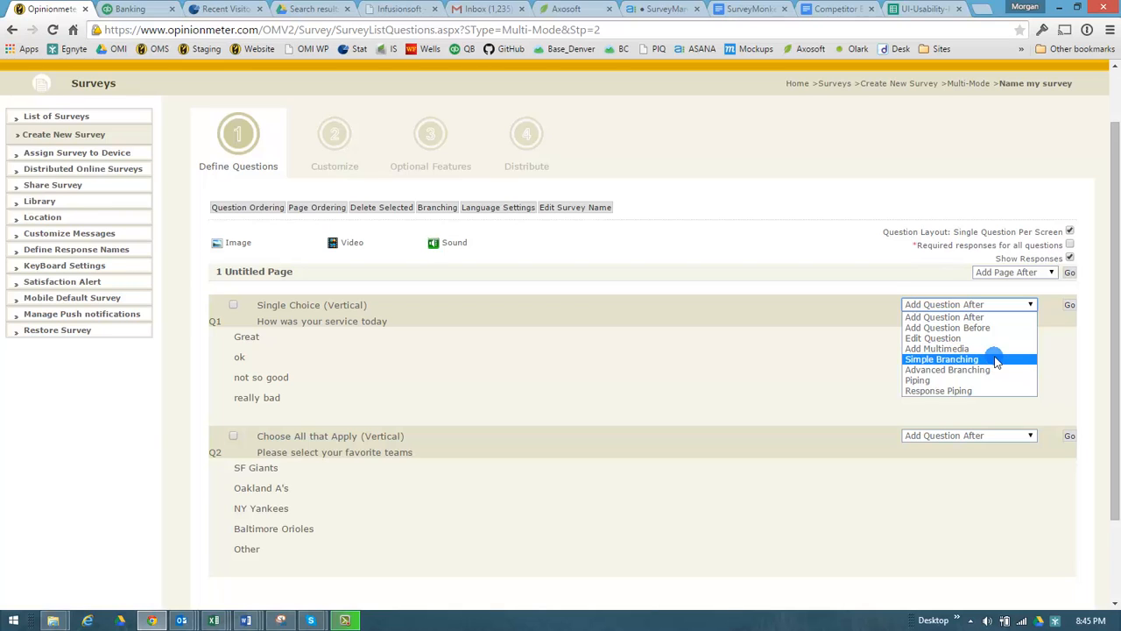
left_click(1051, 416)
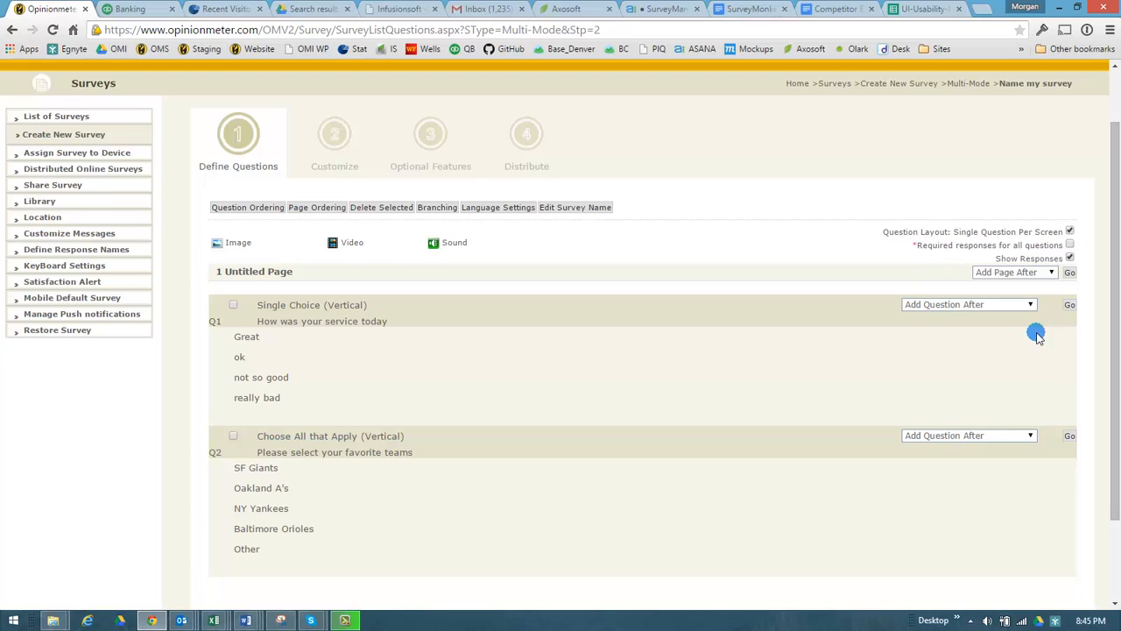
Save the question list and continue to the survey's Customize stage
scroll(1037, 337, "down", 1)
scroll(1037, 336, "down", 1)
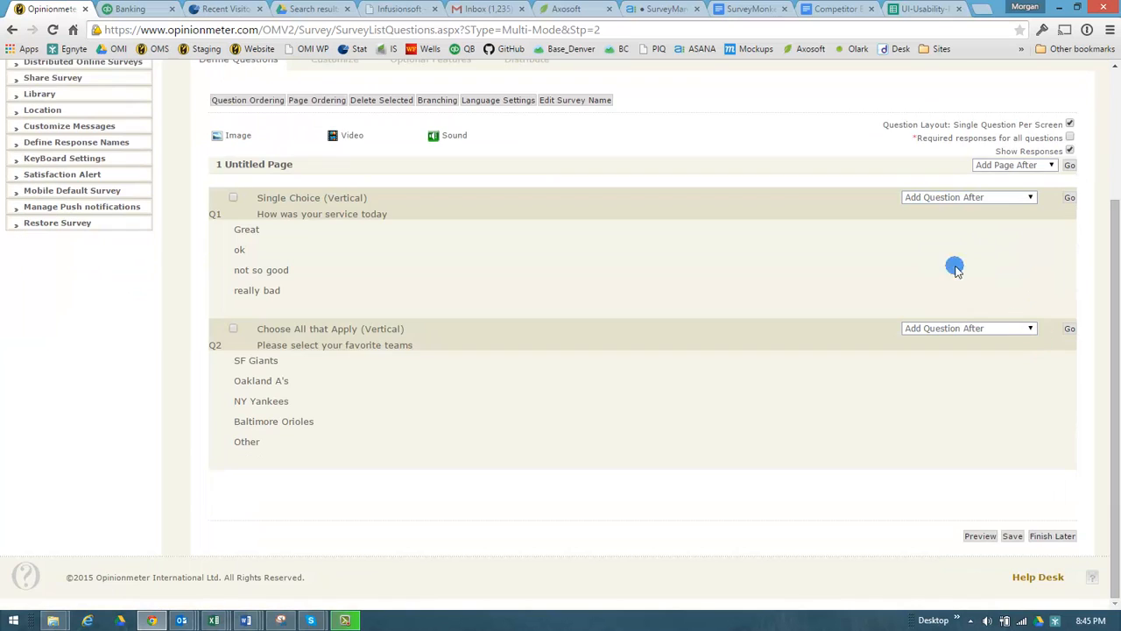
scroll(685, 243, "up", 1)
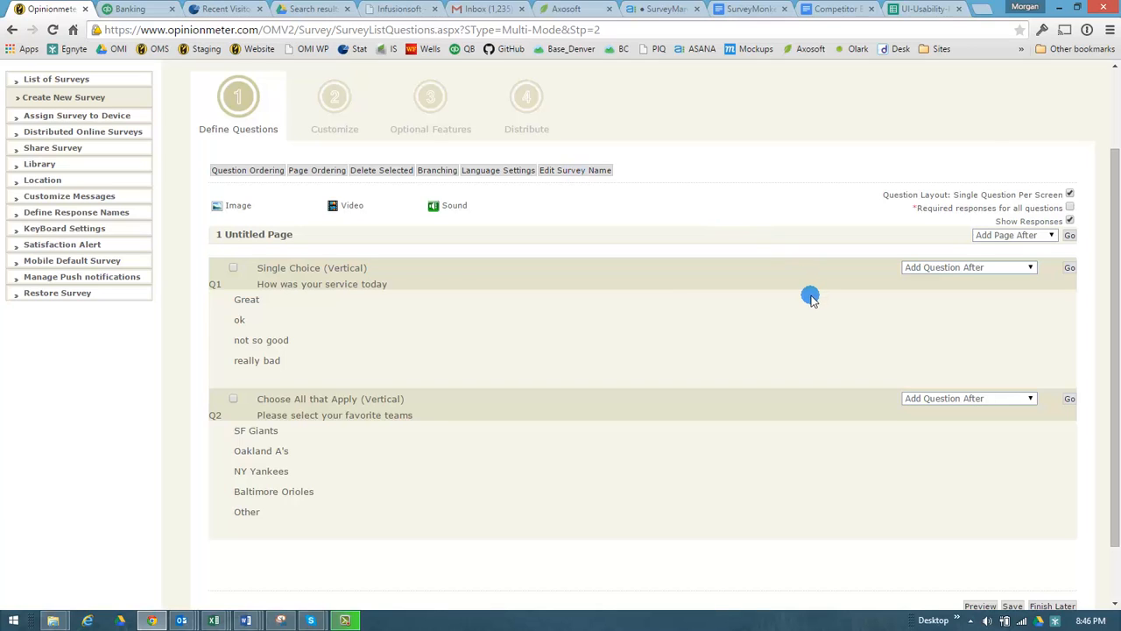
scroll(810, 298, "down", 2)
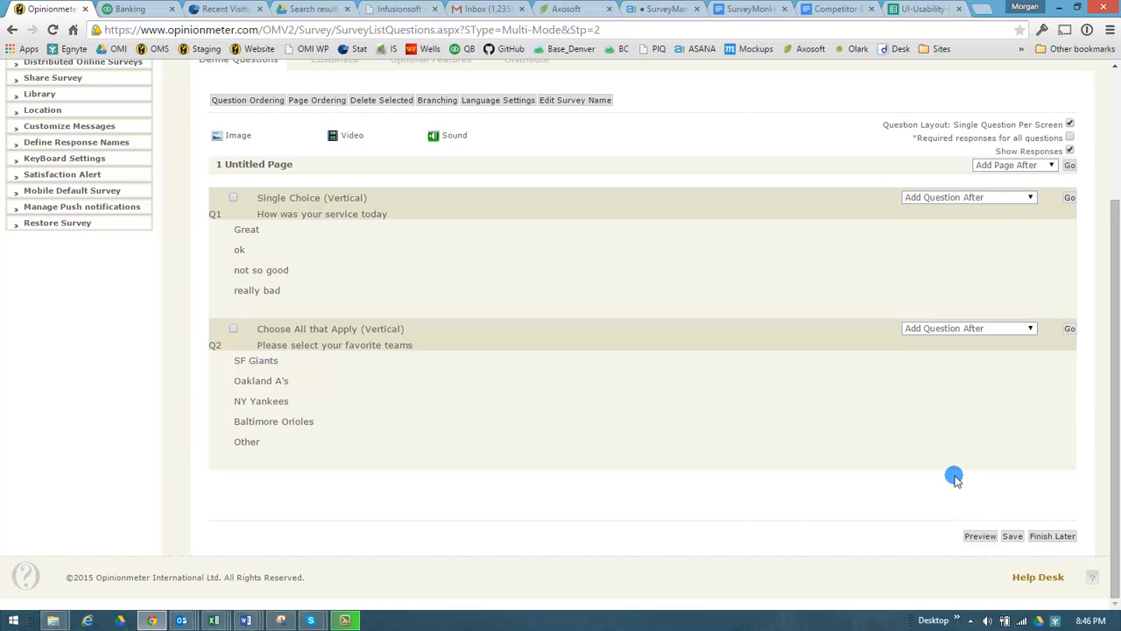
scroll(952, 474, "up", 2)
scroll(954, 477, "down", 2)
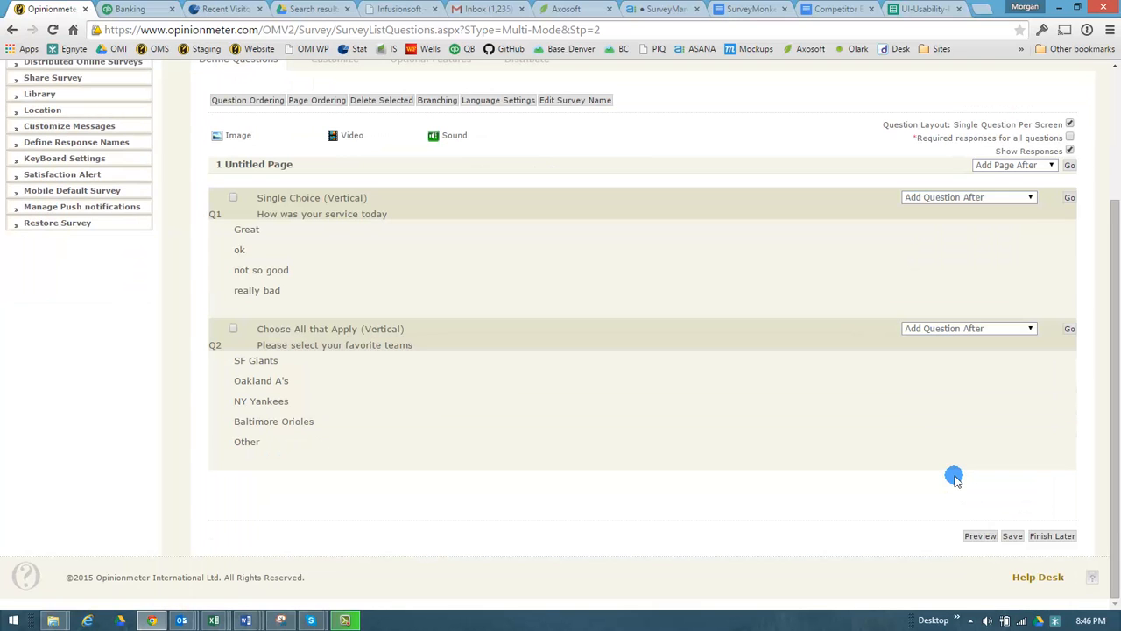
left_click(1012, 536)
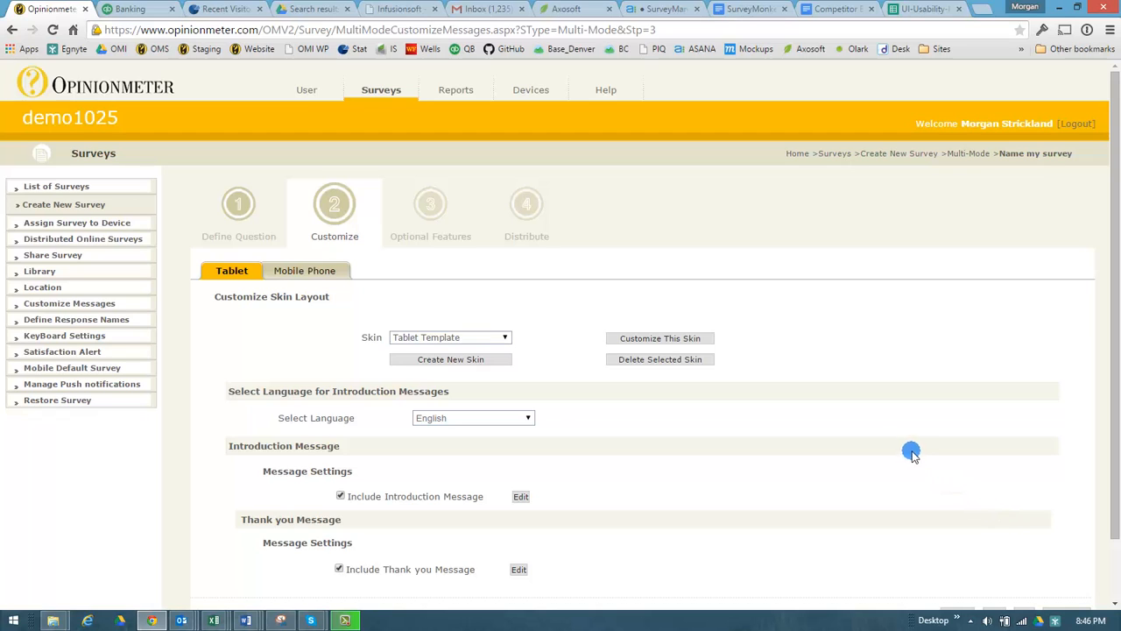
Compare the skin and message settings for Tablet and Mobile Phone, ending on the Tablet settings
left_click(255, 278)
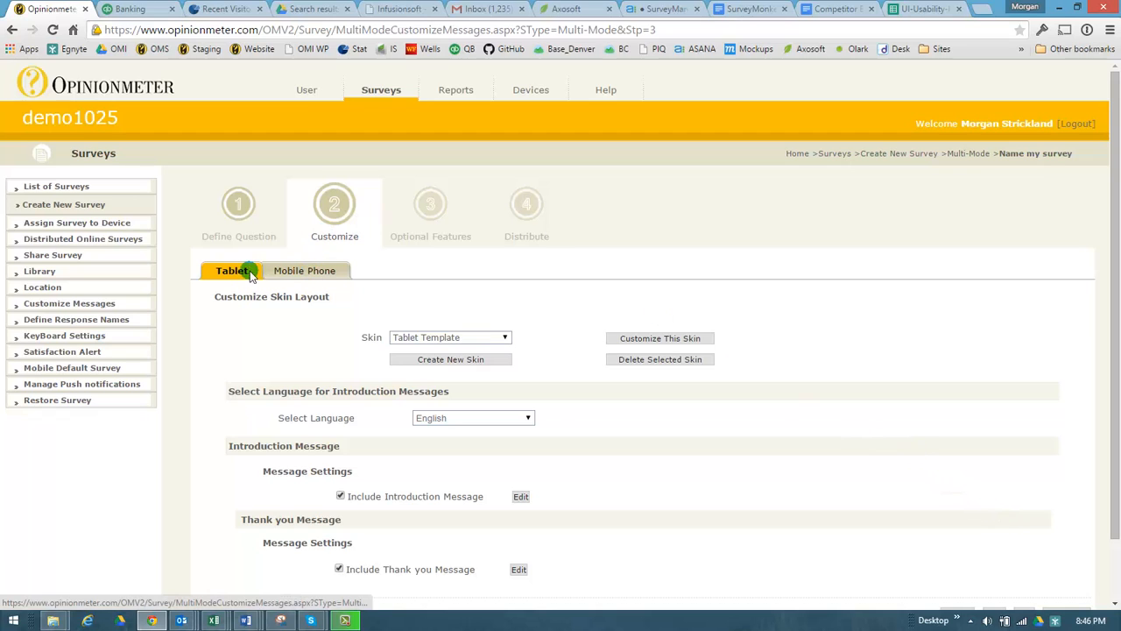
left_click(333, 278)
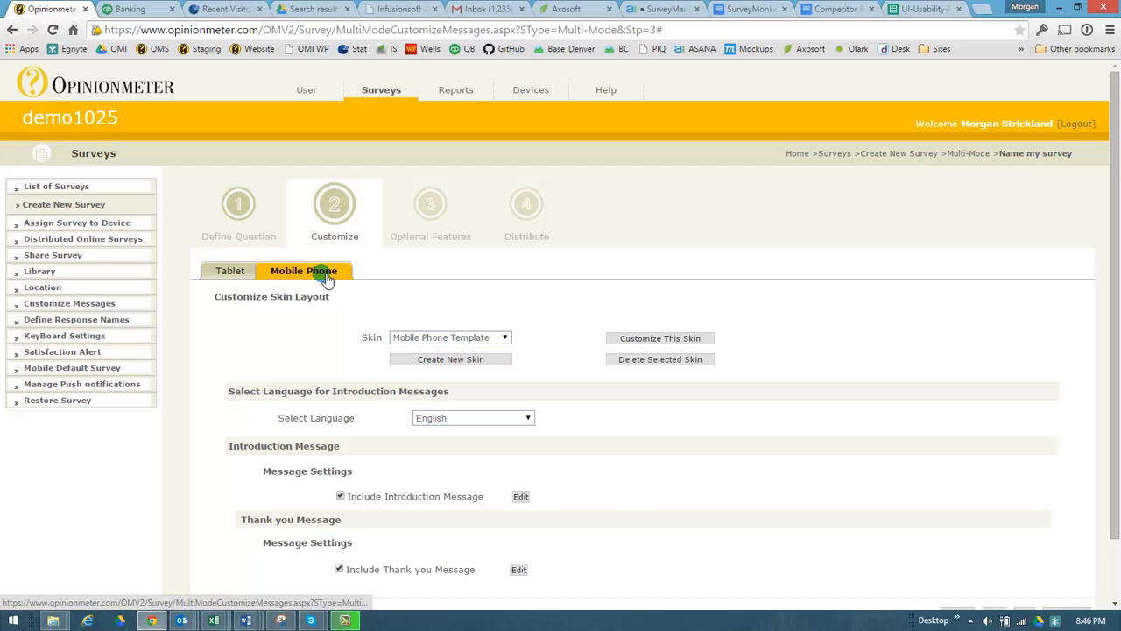
left_click(231, 275)
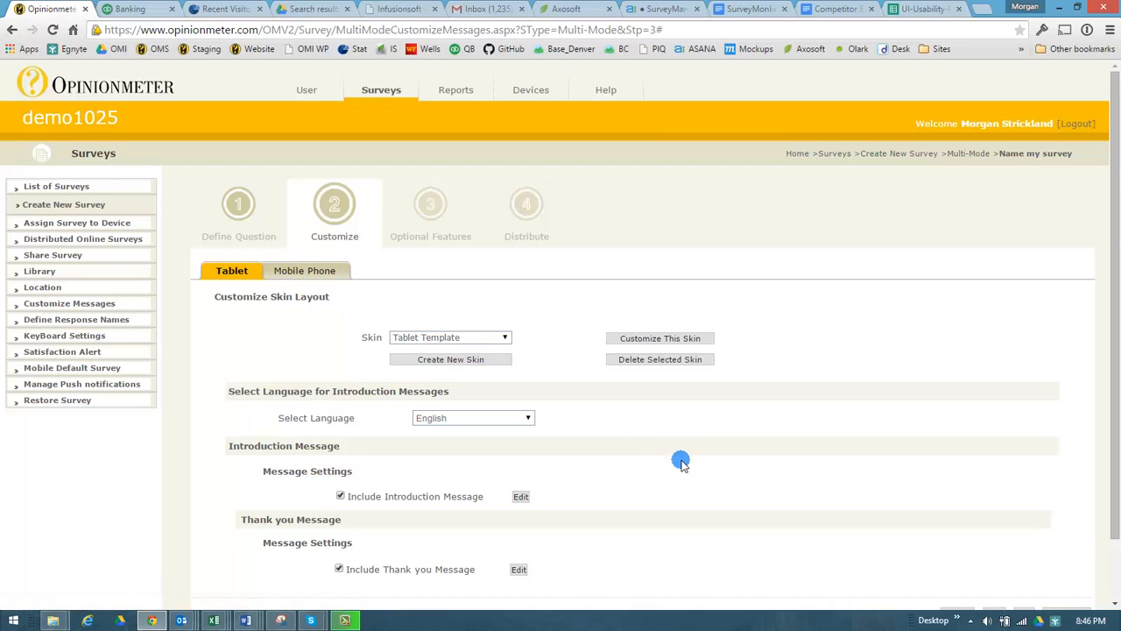
Open the tablet survey's introduction message for editing and look over its text
scroll(676, 458, "down", 1)
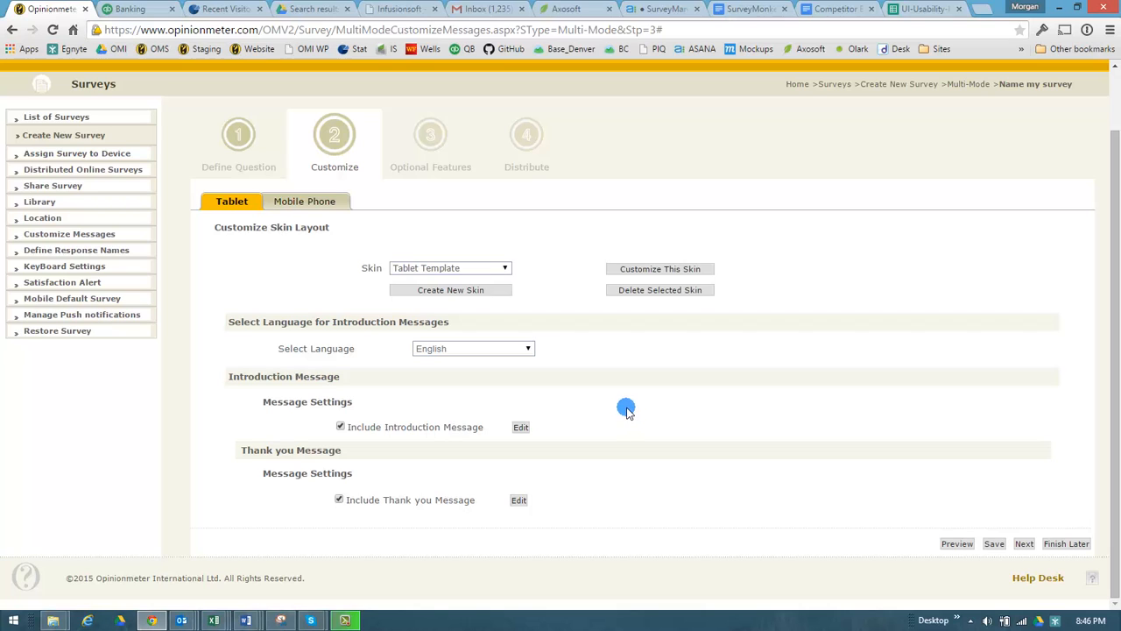
left_click(340, 427)
left_click(522, 428)
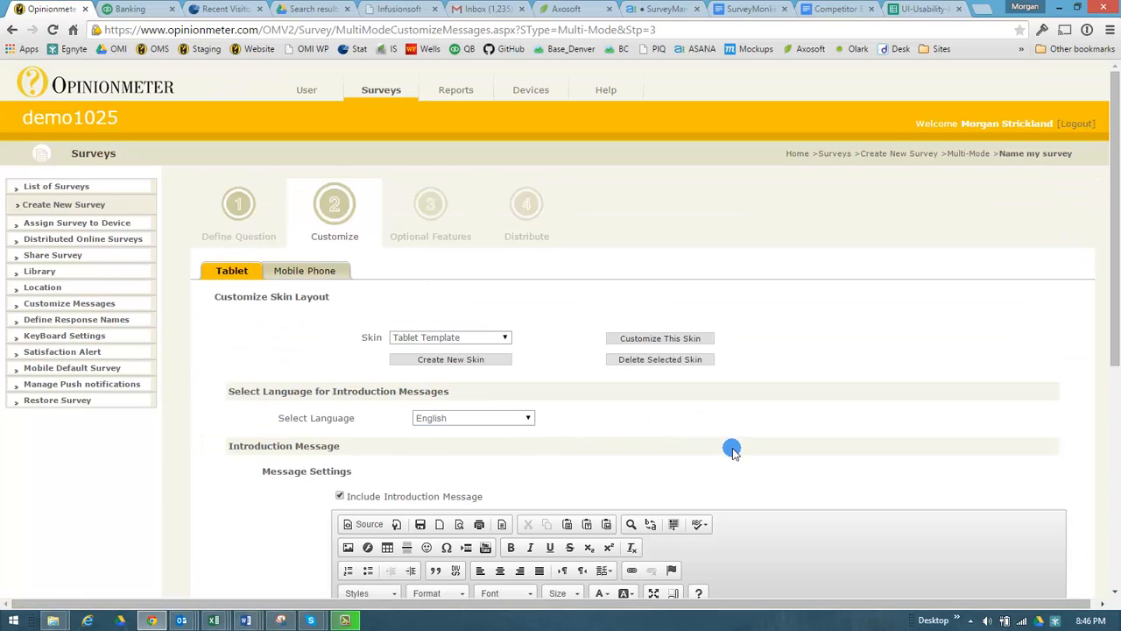
scroll(732, 451, "down", 3)
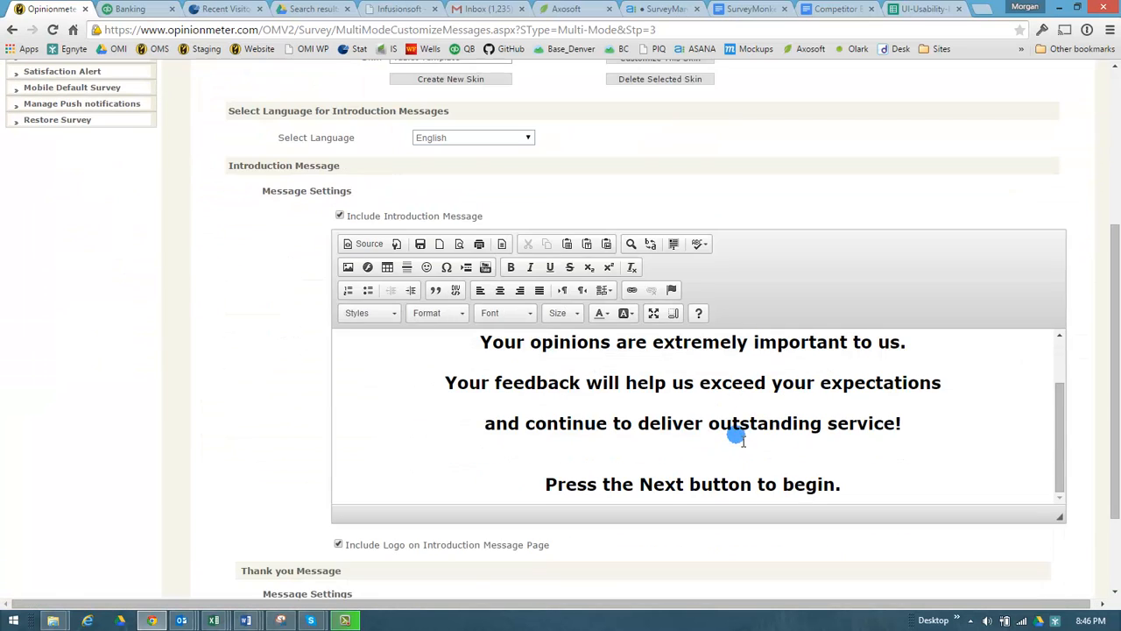
scroll(738, 438, "down", 2)
scroll(738, 448, "up", 1)
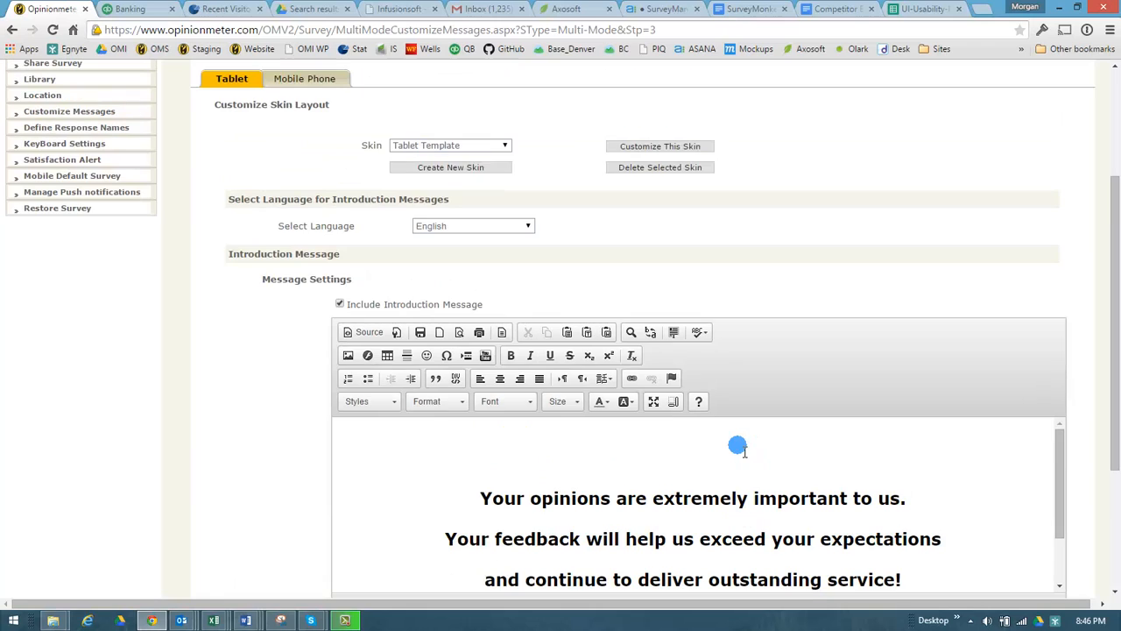
Look through the available tablet skins, keep Tablet Template, and continue to the survey's Optional Features stage
scroll(738, 448, "up", 1)
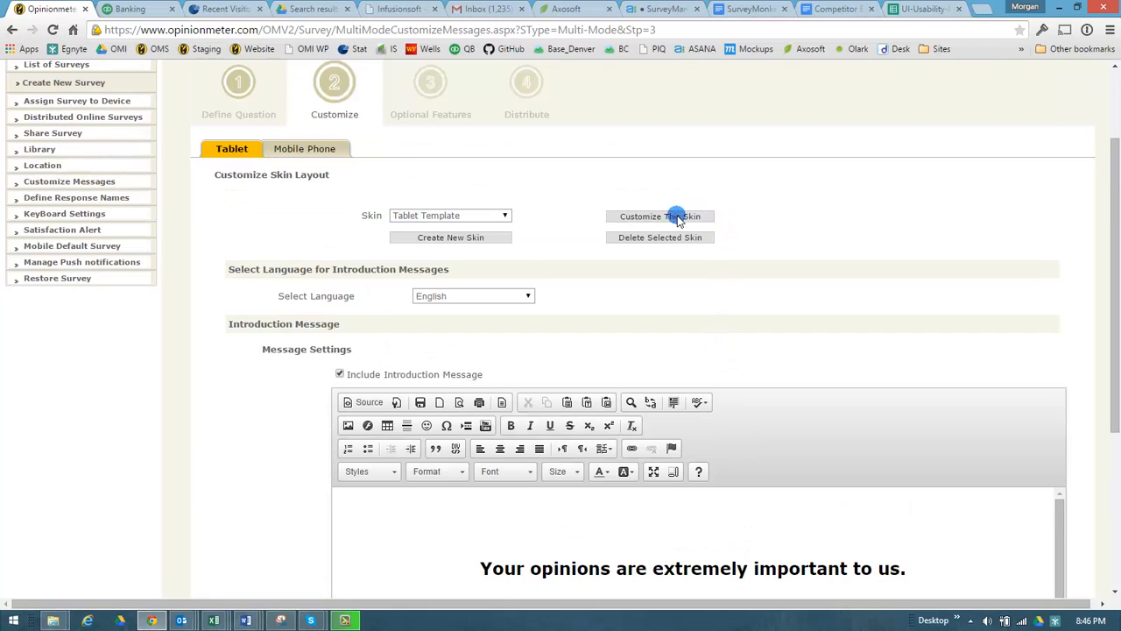
left_click(503, 216)
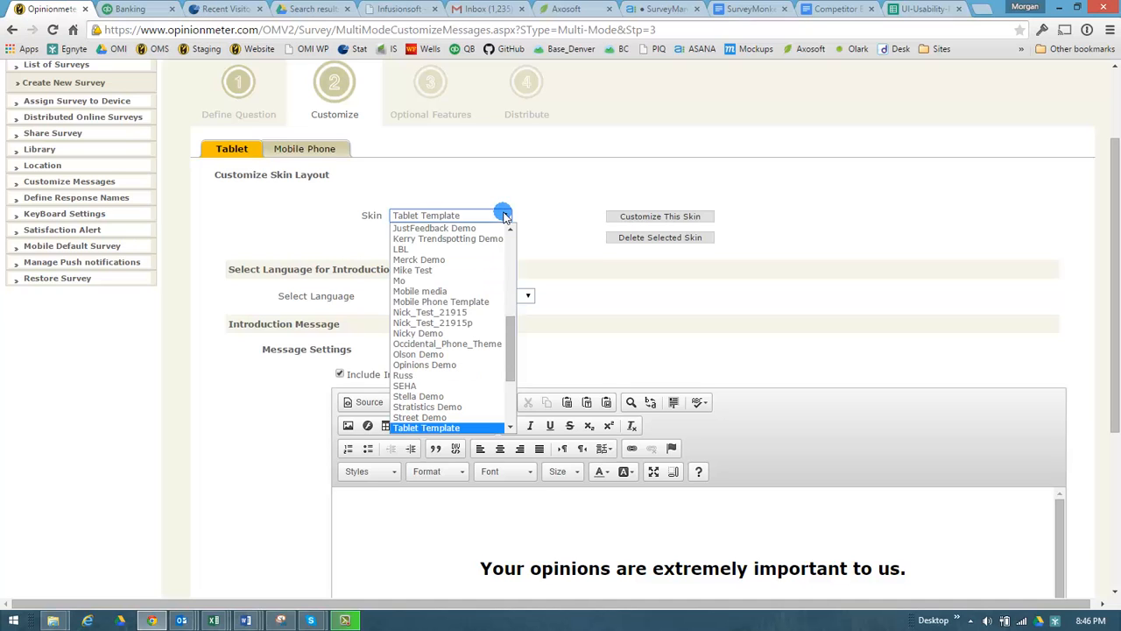
left_click(563, 217)
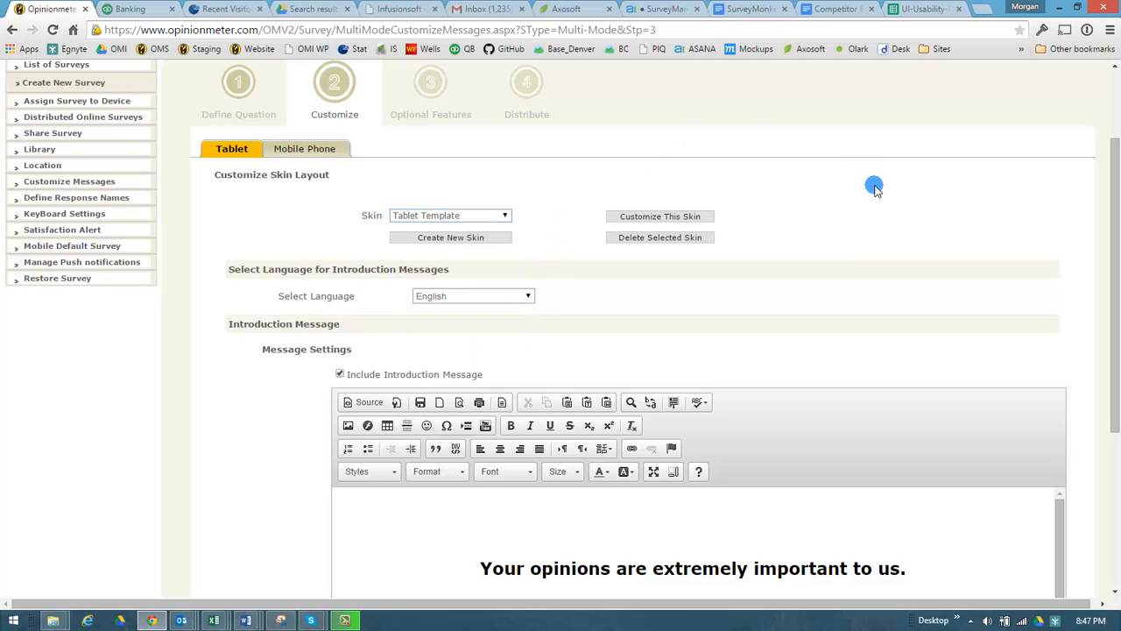
scroll(896, 263, "down", 2)
scroll(897, 271, "down", 2)
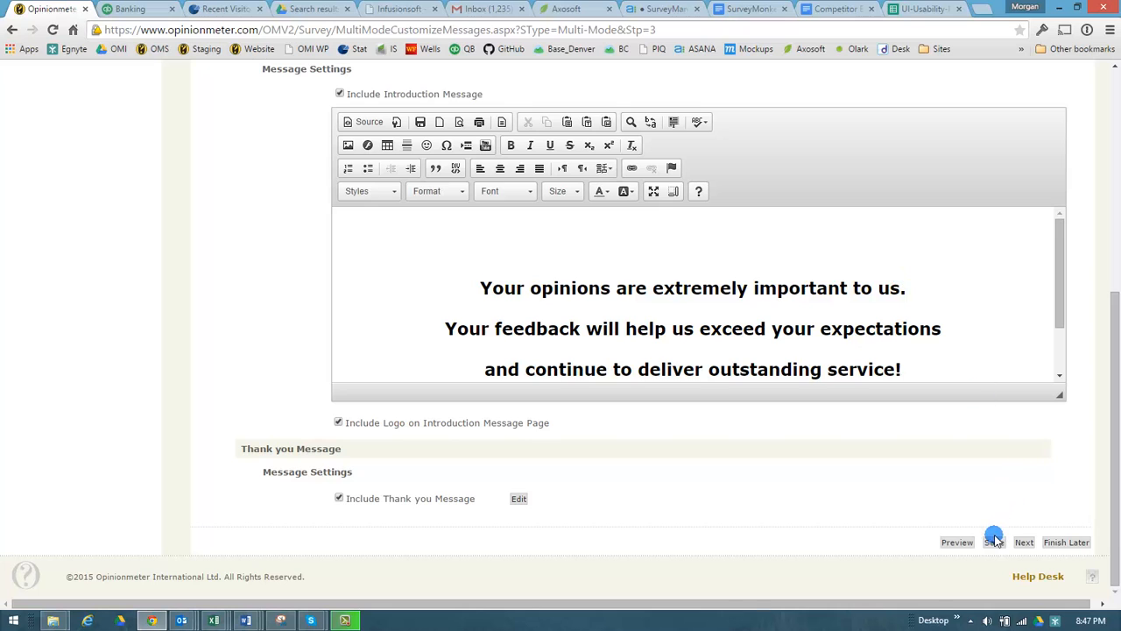
left_click(1021, 542)
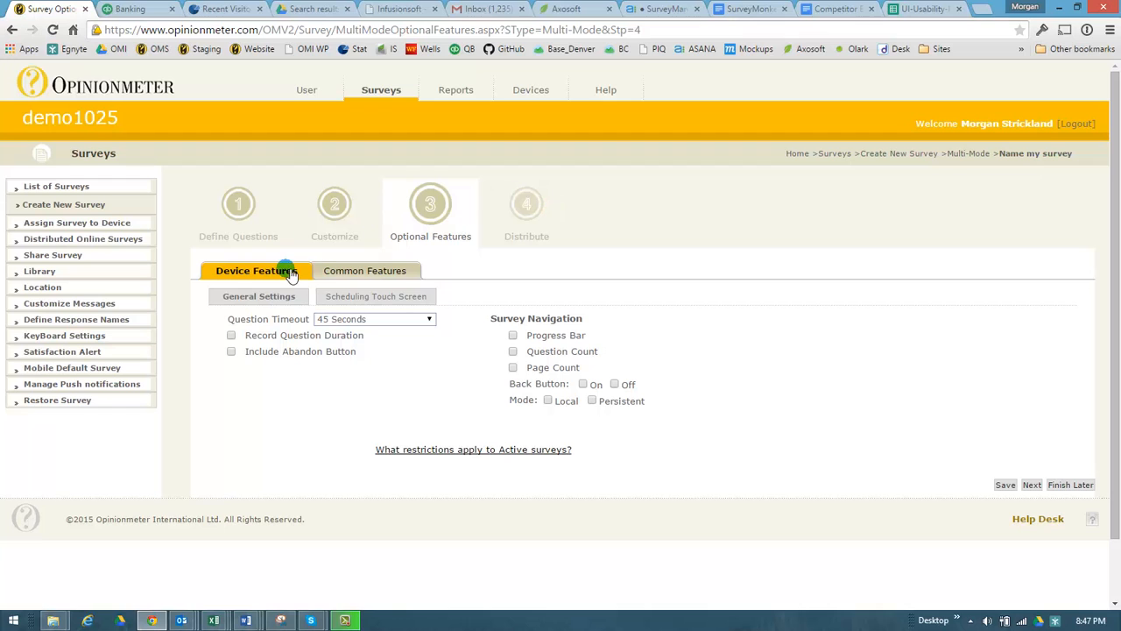
Check the Common Features, turn on Question Count and Page Count under Device Features, and continue to the Distribute stage
left_click(351, 271)
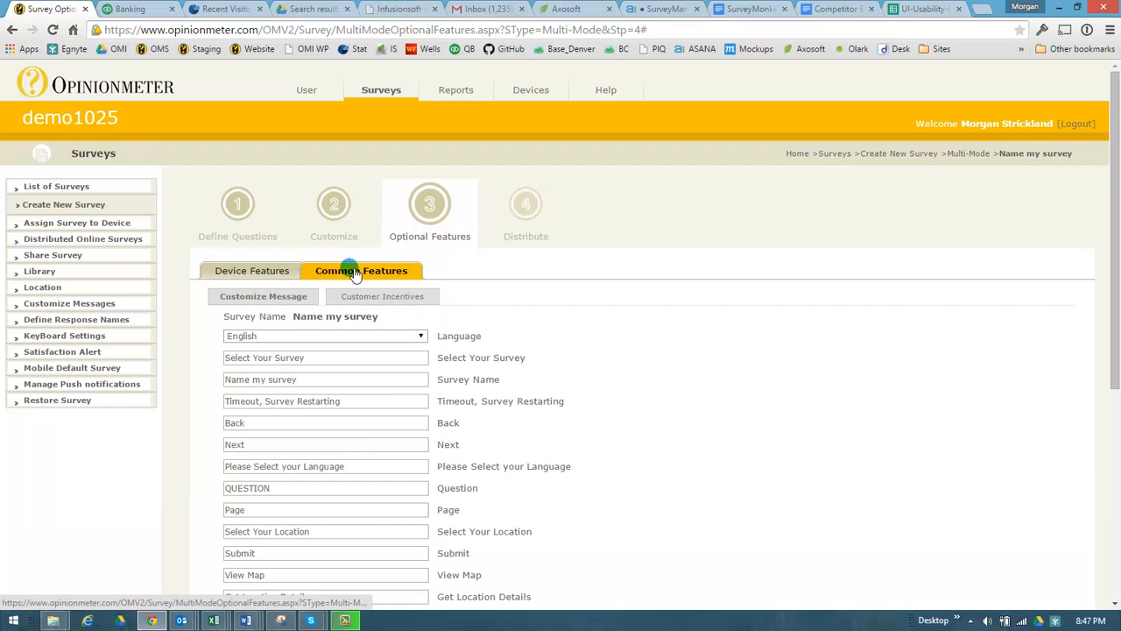
left_click(254, 273)
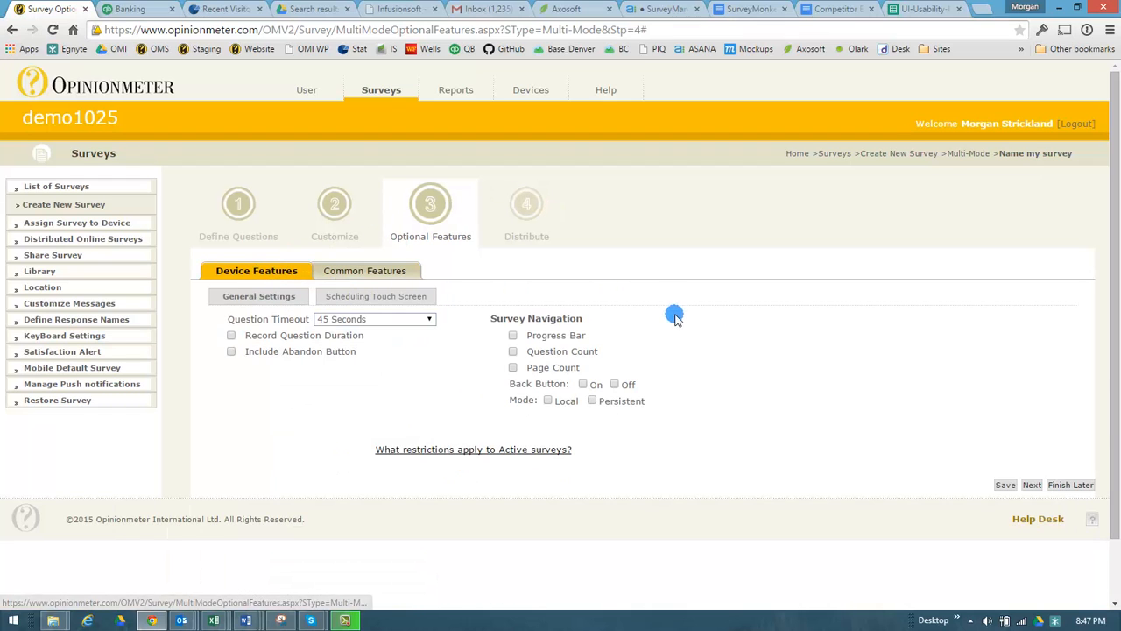
left_click(512, 336)
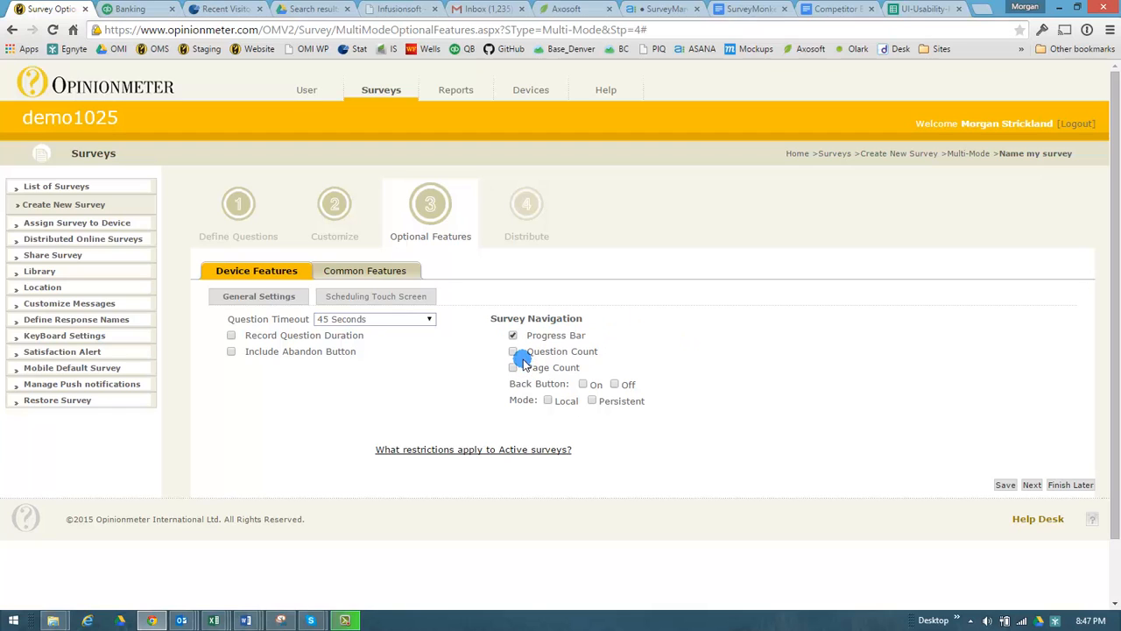
left_click(513, 351)
left_click(512, 367)
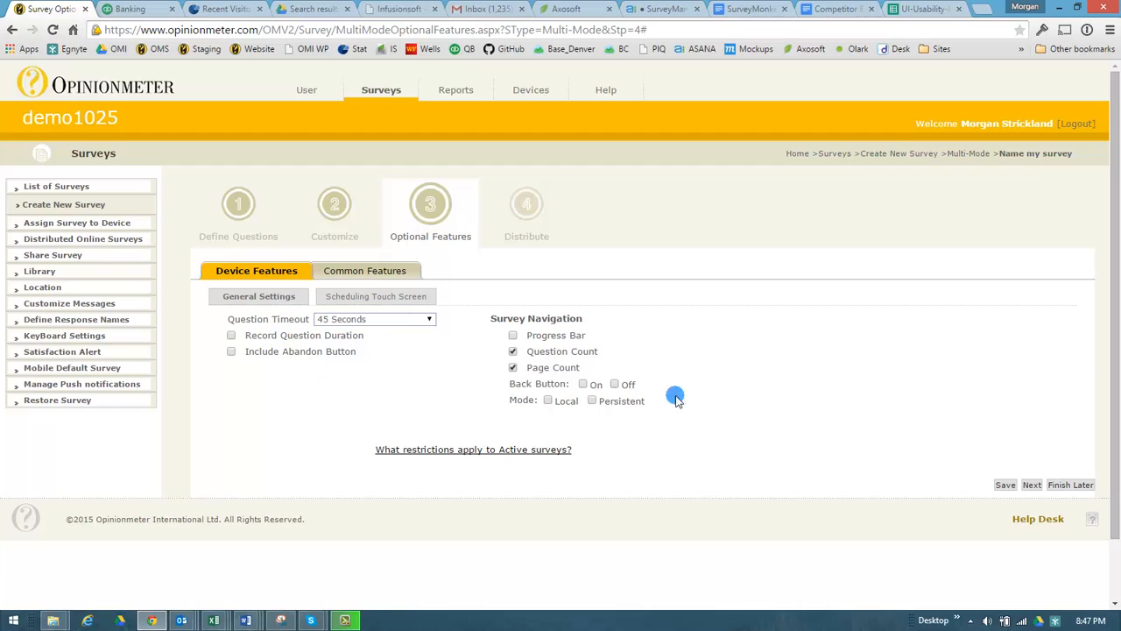
left_click(1031, 485)
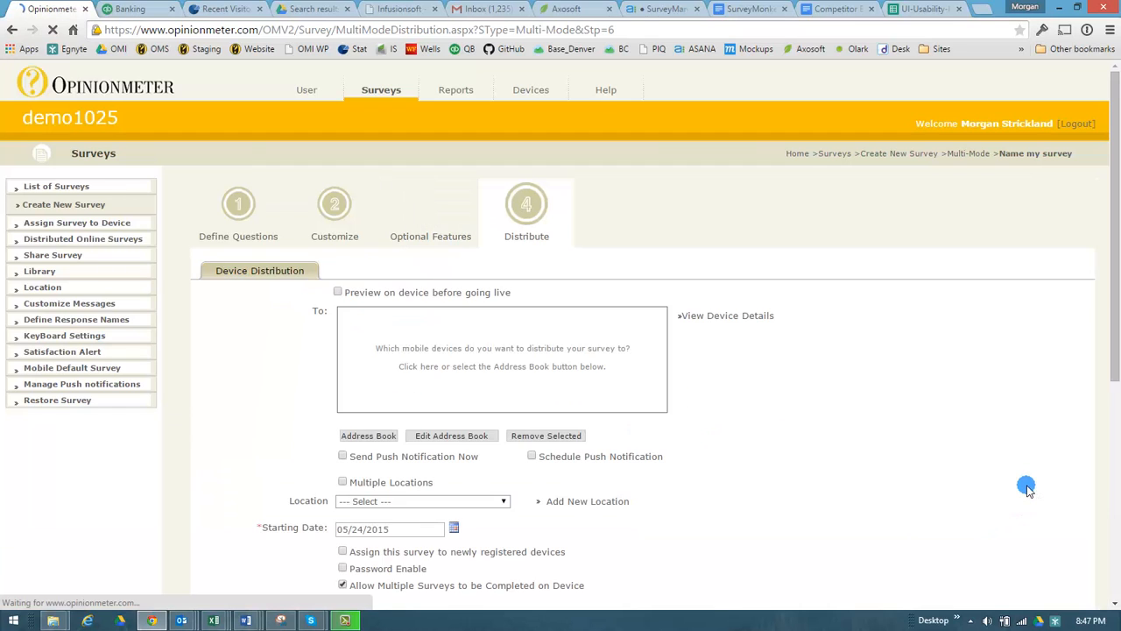
Add the first and third tablet devices from the address book to the survey's distribution recipients
scroll(1029, 490, "down", 1)
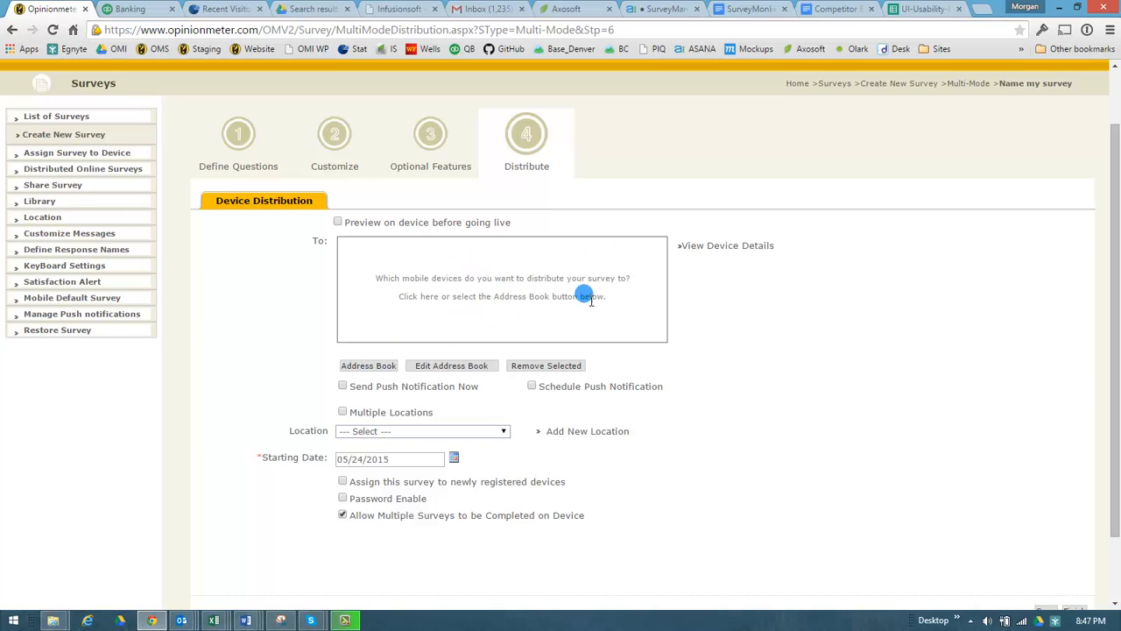
left_click(479, 302)
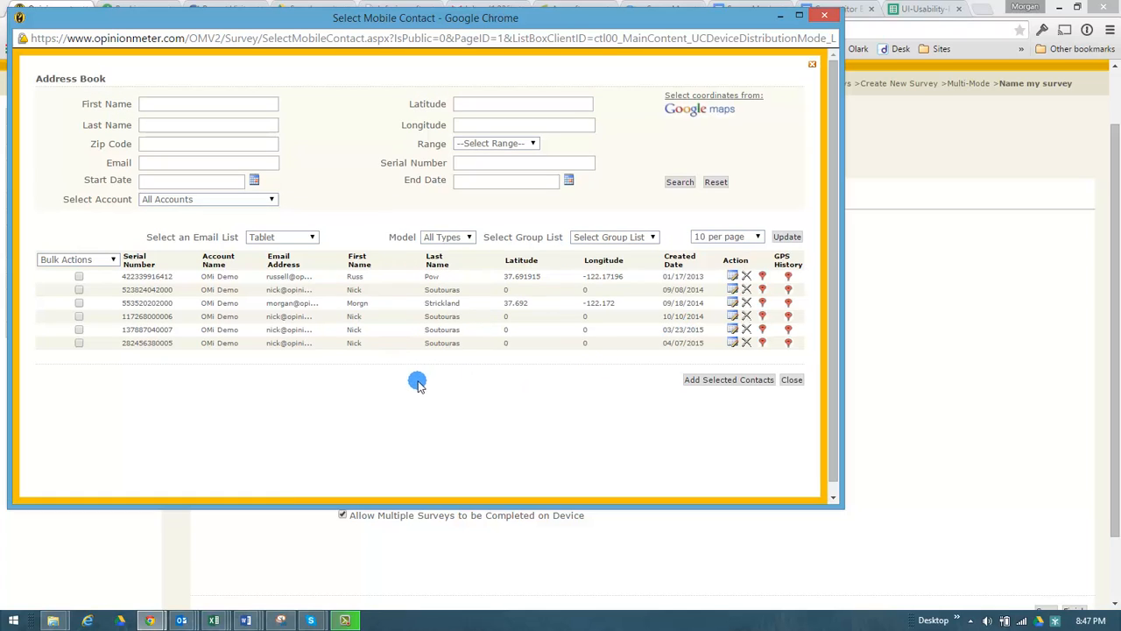
left_click(313, 237)
left_click(348, 214)
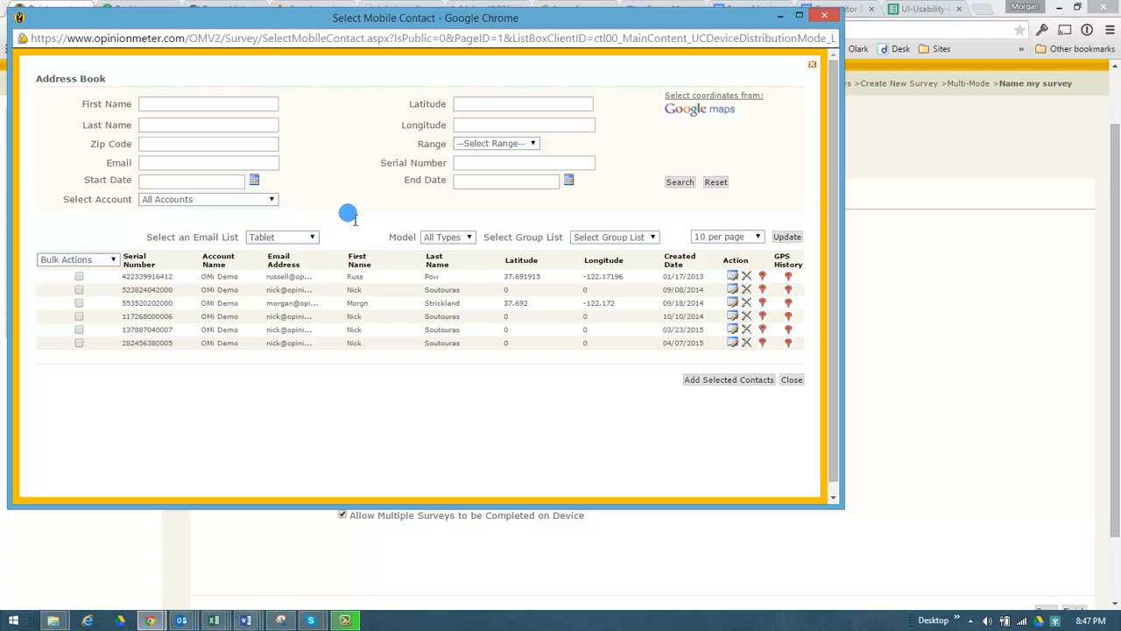
left_click(79, 276)
left_click(78, 302)
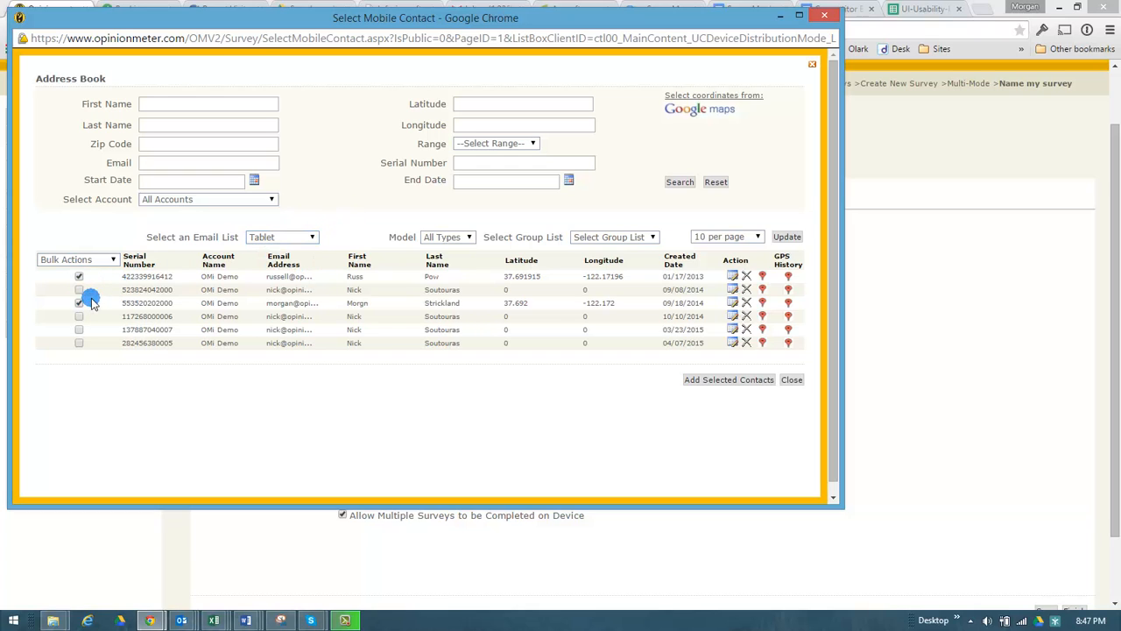
left_click(752, 381)
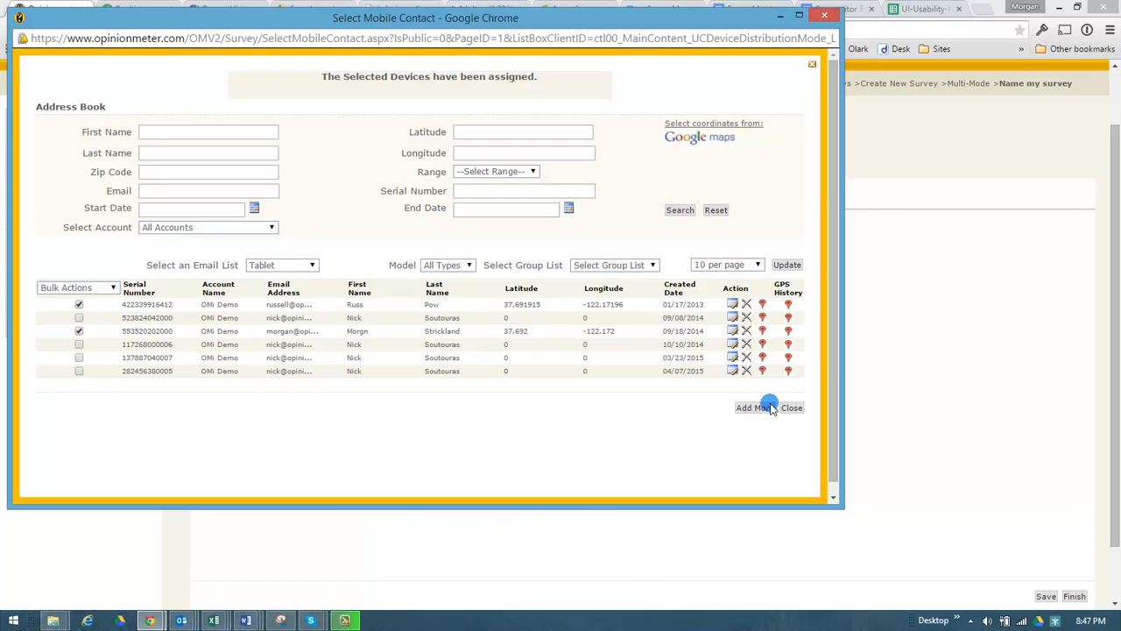
left_click(787, 409)
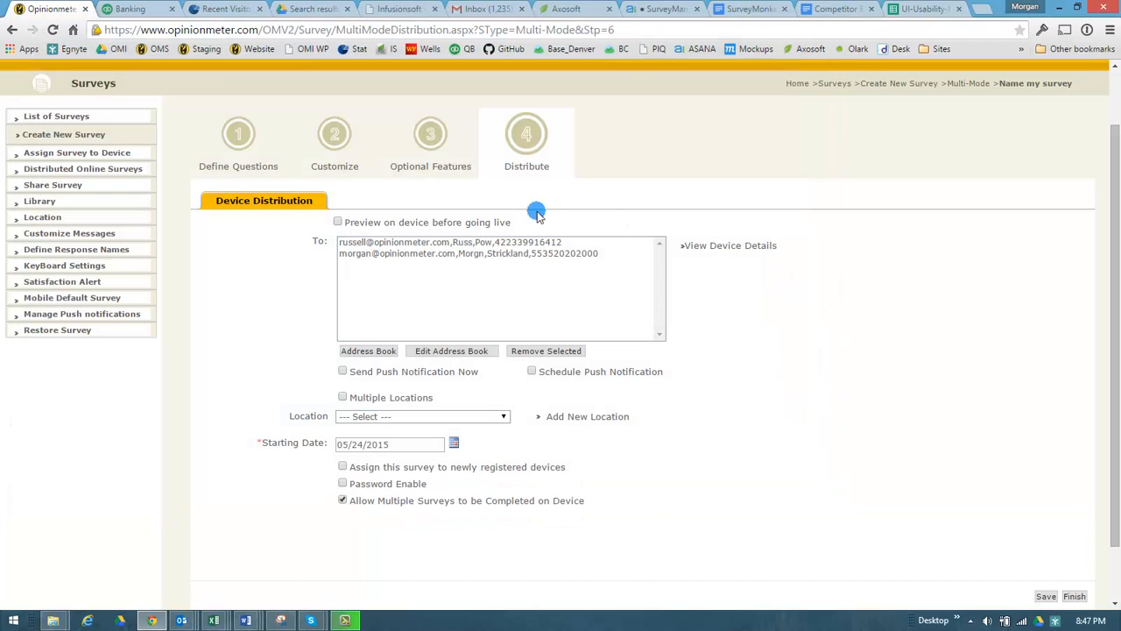
Select both recipient devices and try the option to preview on the device before going live, leaving it off
left_click_drag(614, 246, 427, 258)
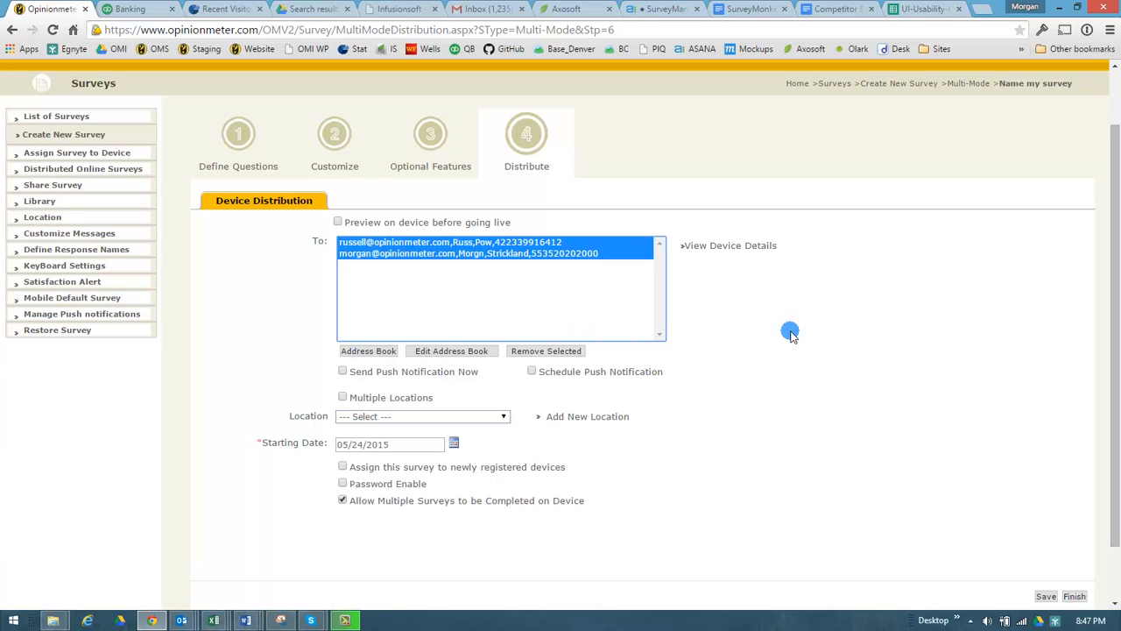
left_click(338, 222)
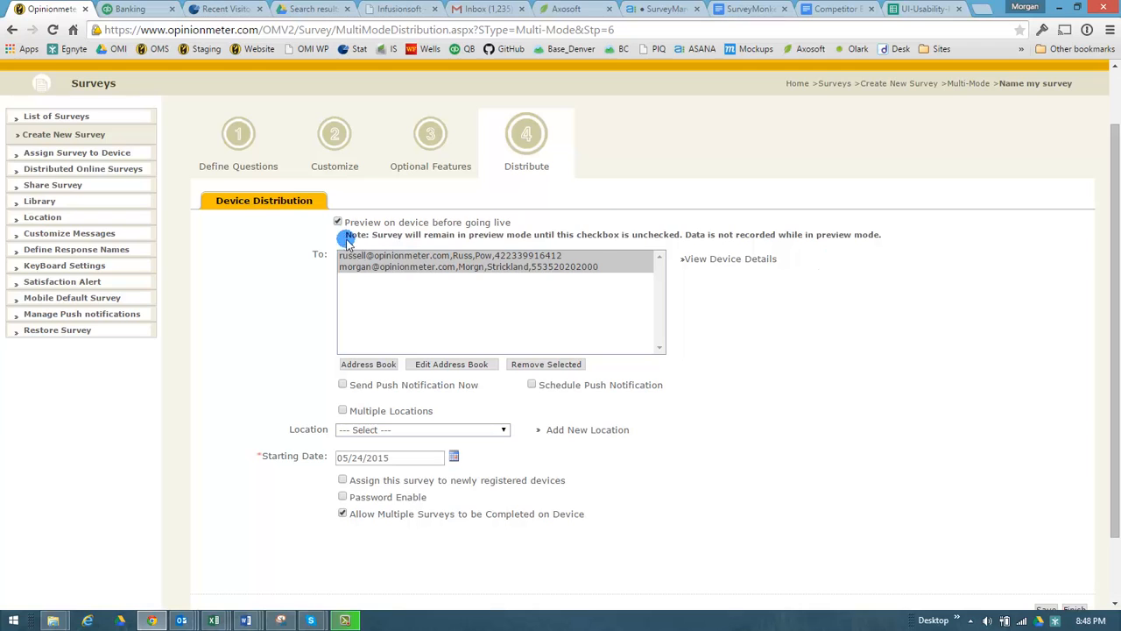
left_click(338, 222)
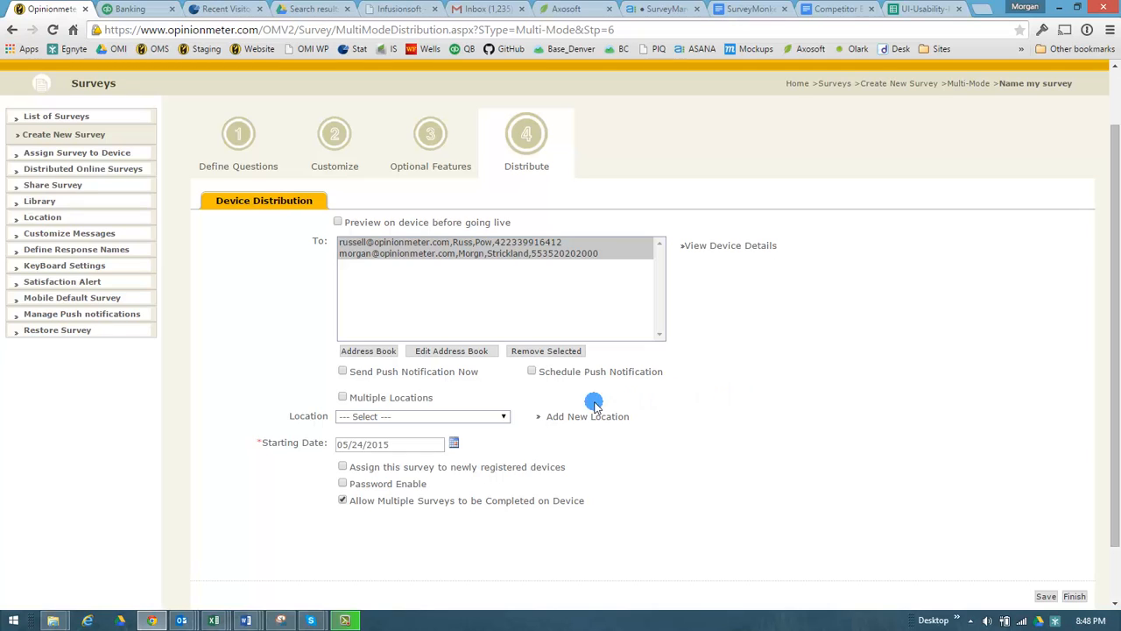
Set the distribution location to Calistoga-94515, assign the survey to newly registered devices, and save and finish the survey
left_click(507, 416)
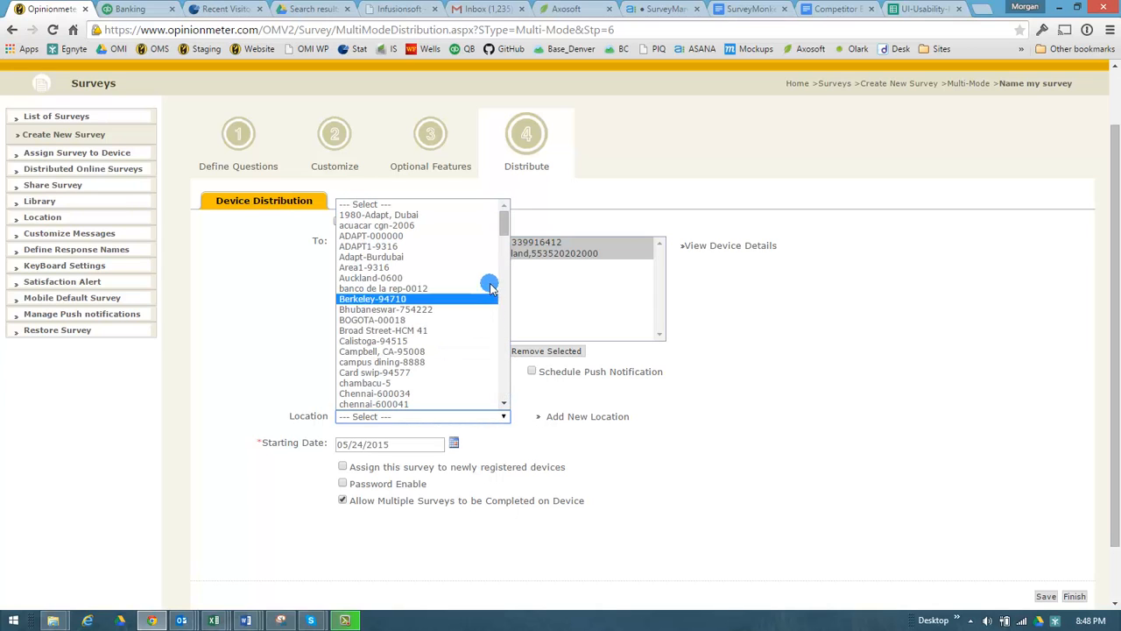
left_click(466, 341)
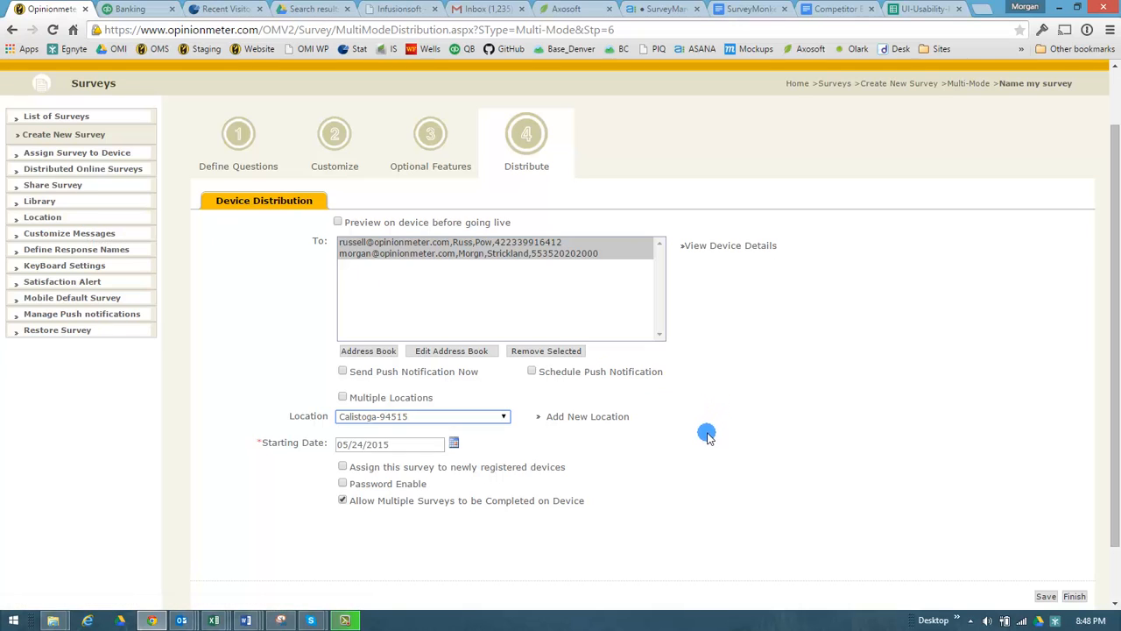
left_click(344, 469)
left_click(1045, 597)
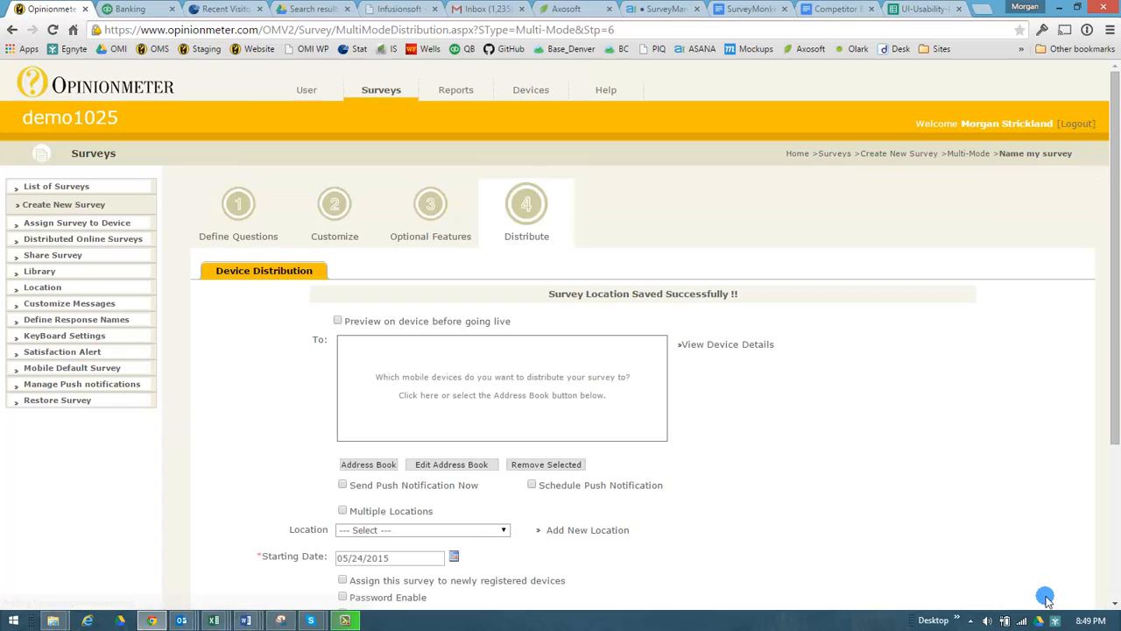
scroll(1062, 586, "down", 3)
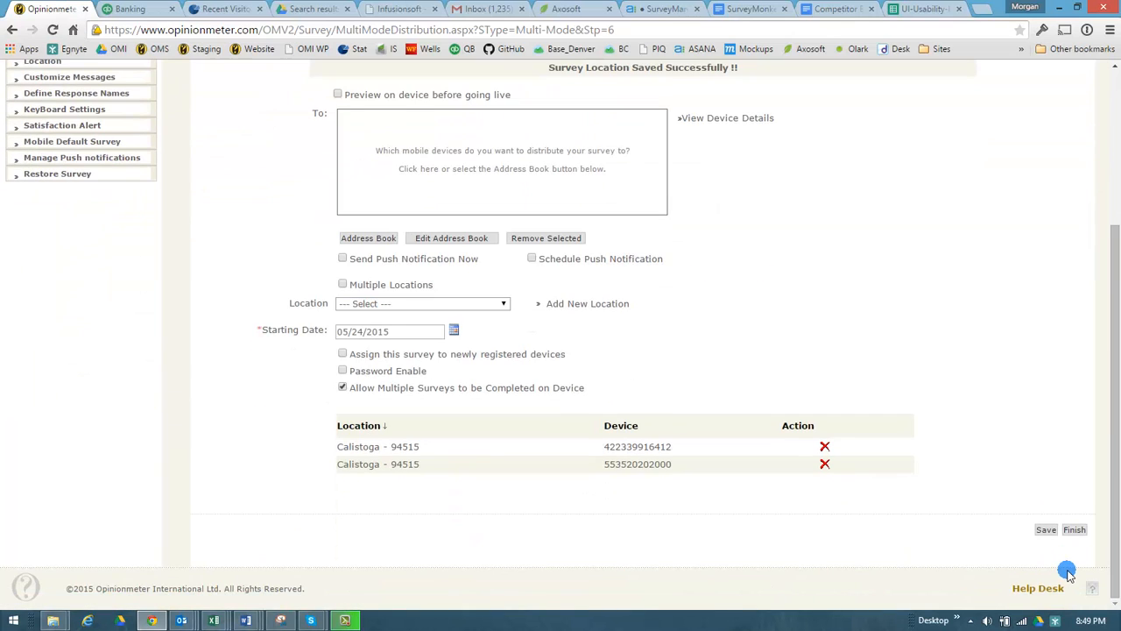
left_click(1079, 529)
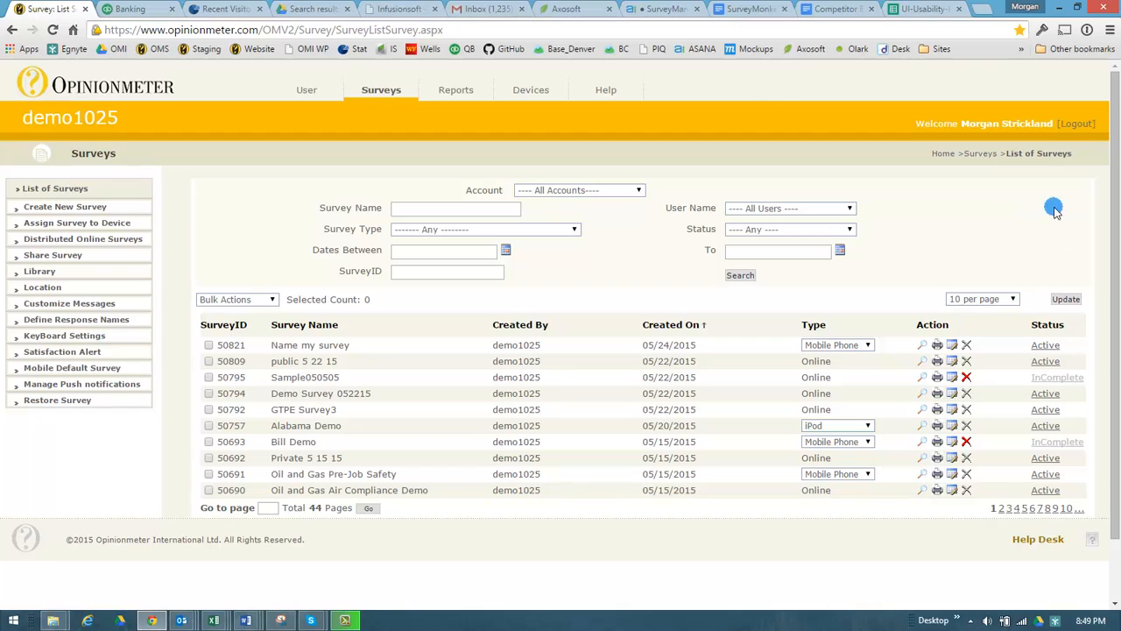
Check the "Name my survey" entry in the survey list and the device types it offers
left_click_drag(352, 346, 285, 347)
left_click(414, 332)
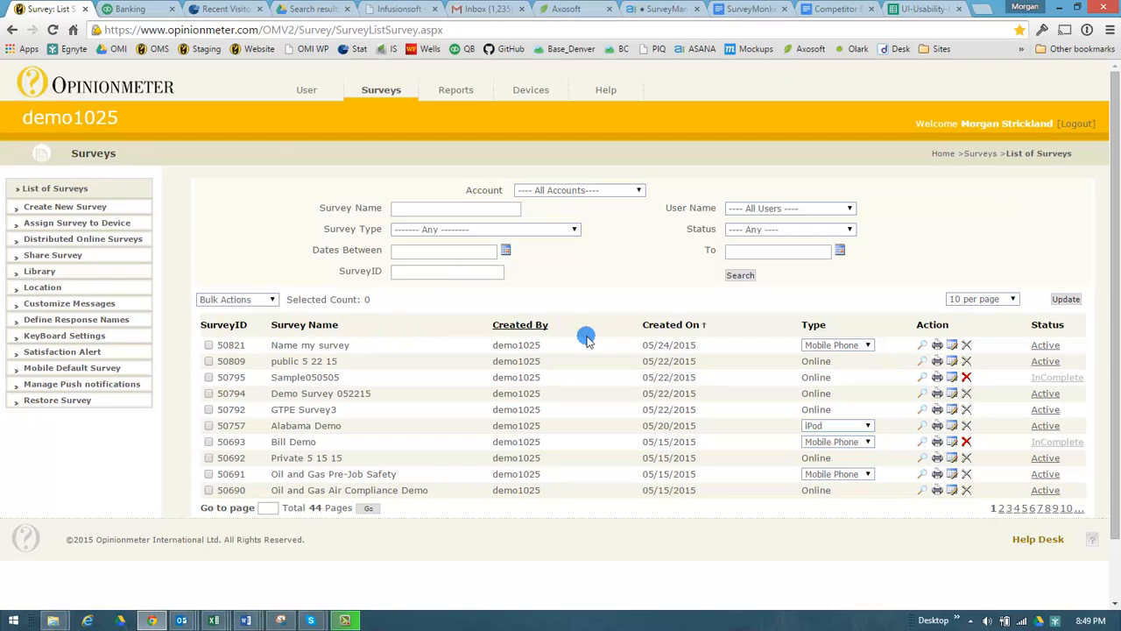
left_click(867, 346)
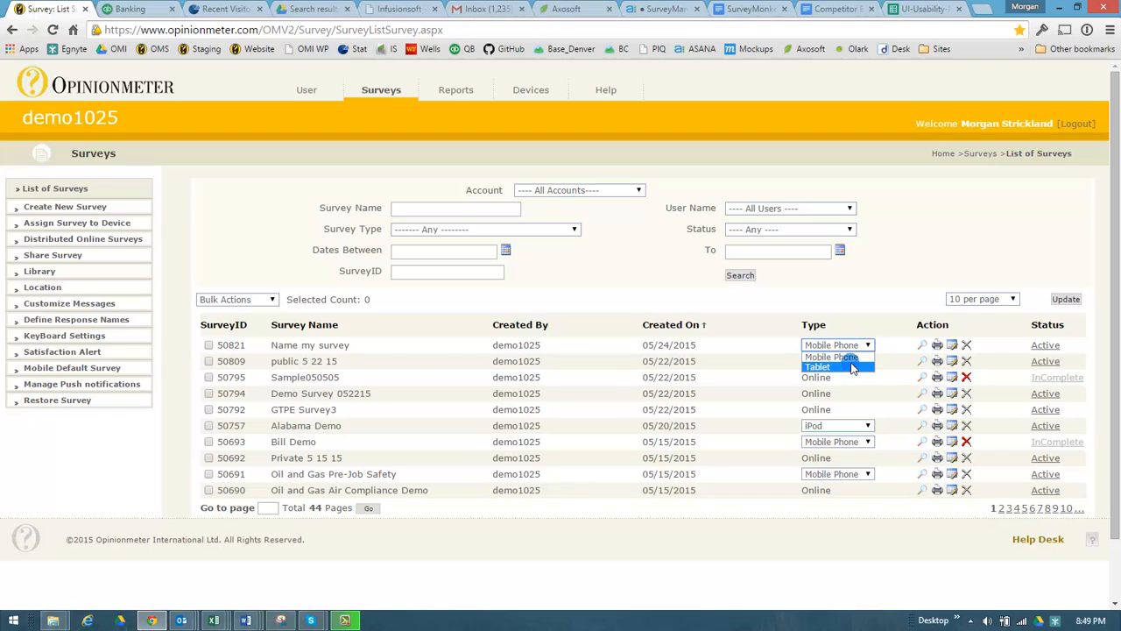
left_click(868, 300)
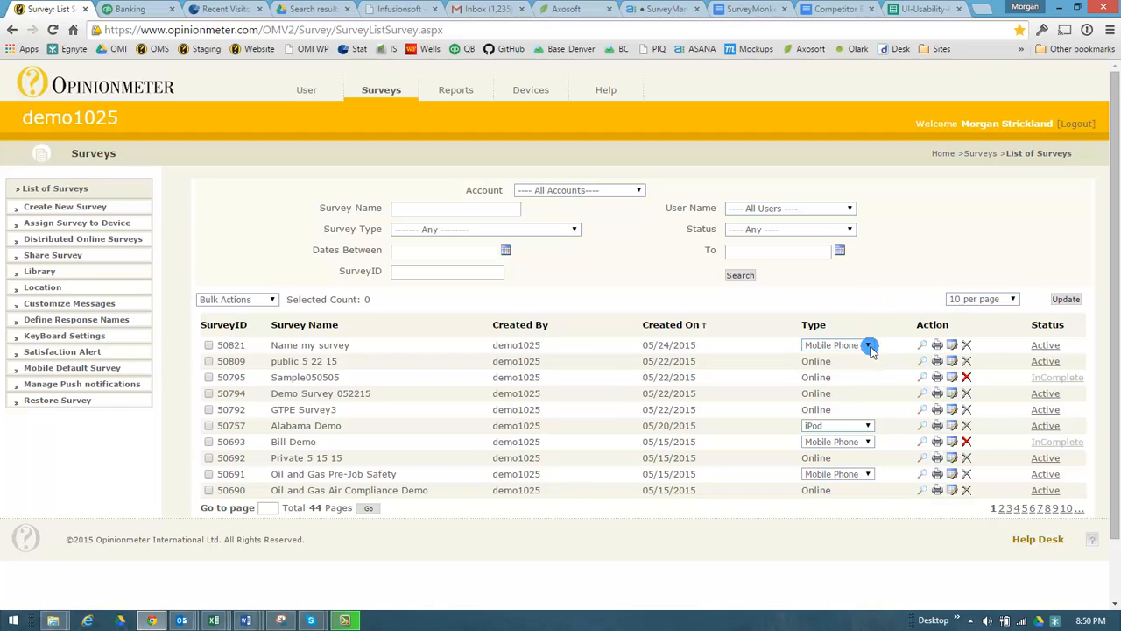
Preview "Name my survey" in the tablet view, answer "ok" to the service question, and close the preview
left_click(923, 347)
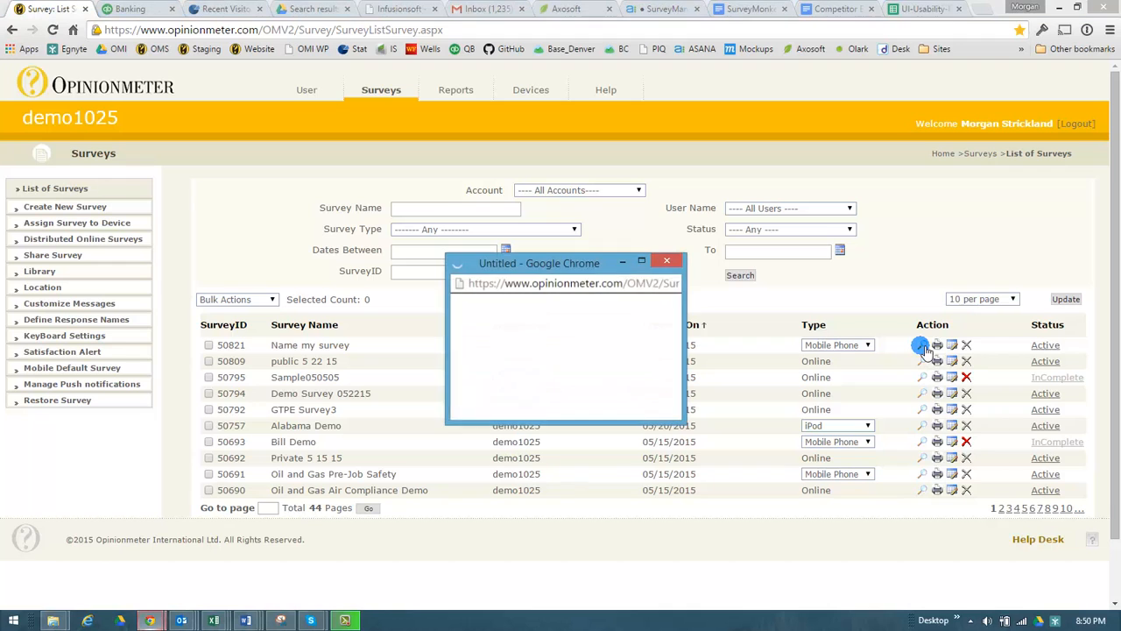
left_click(569, 399)
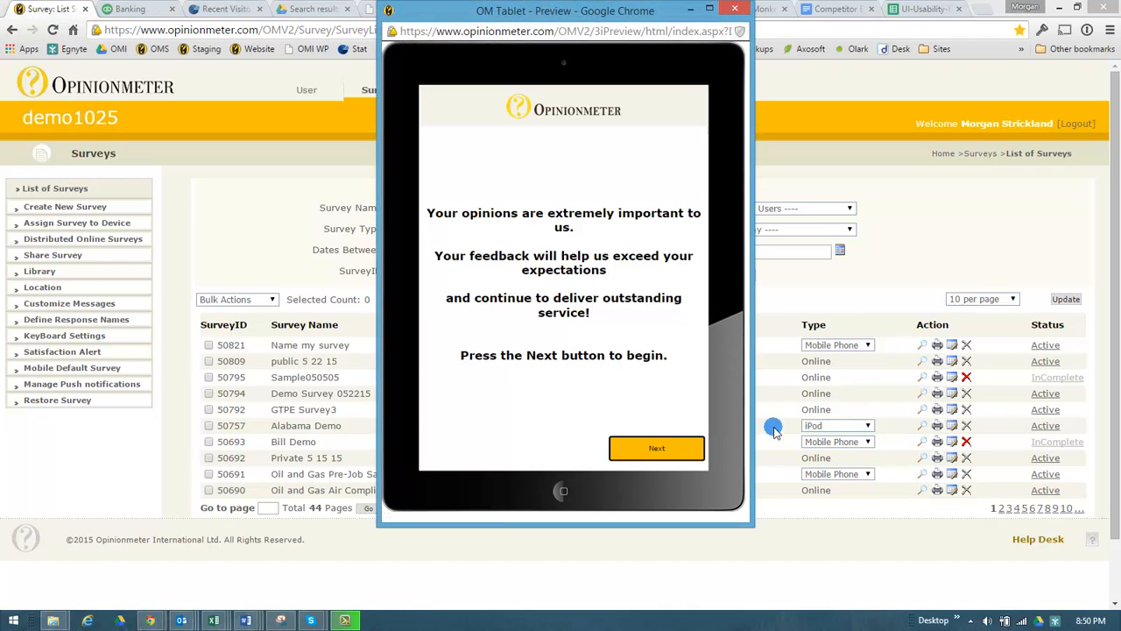
left_click(661, 448)
left_click(642, 191)
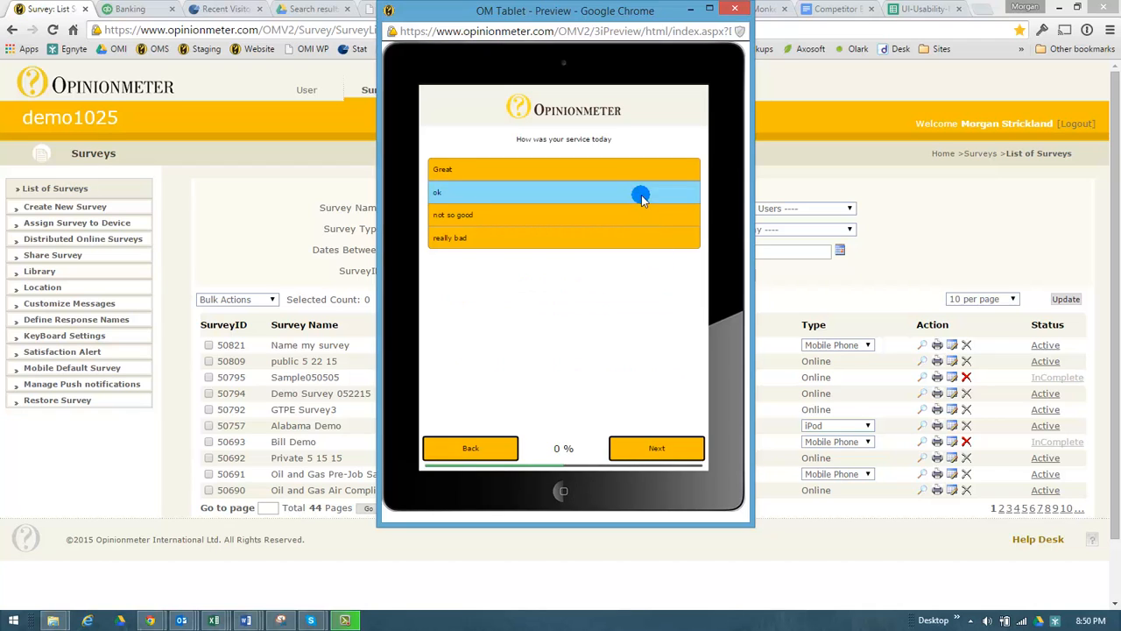
left_click(656, 449)
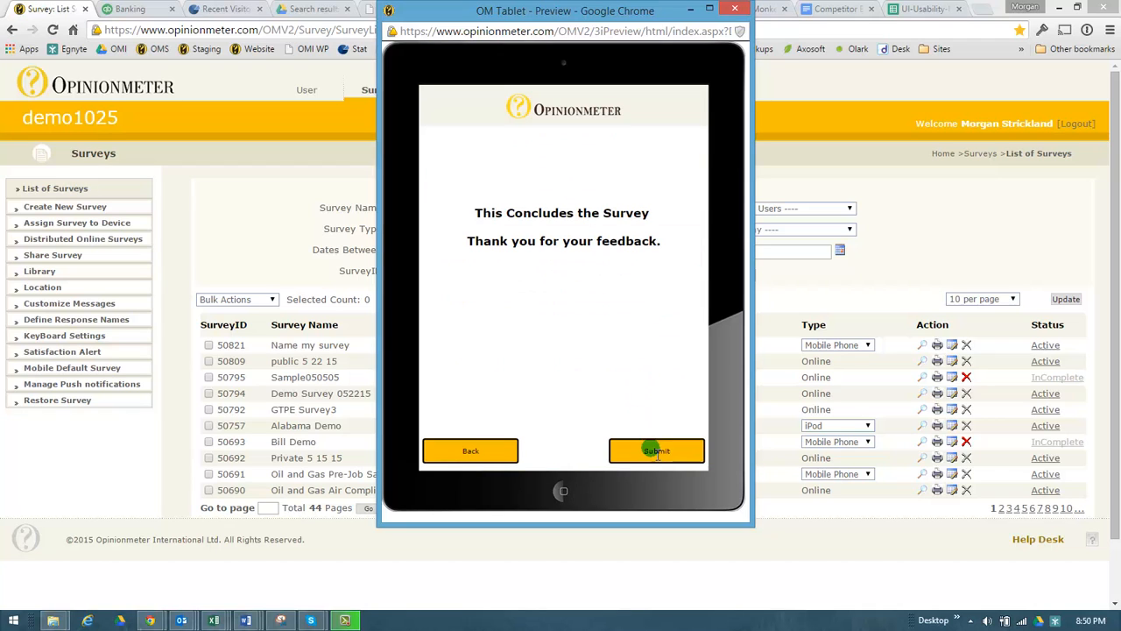
left_click(734, 9)
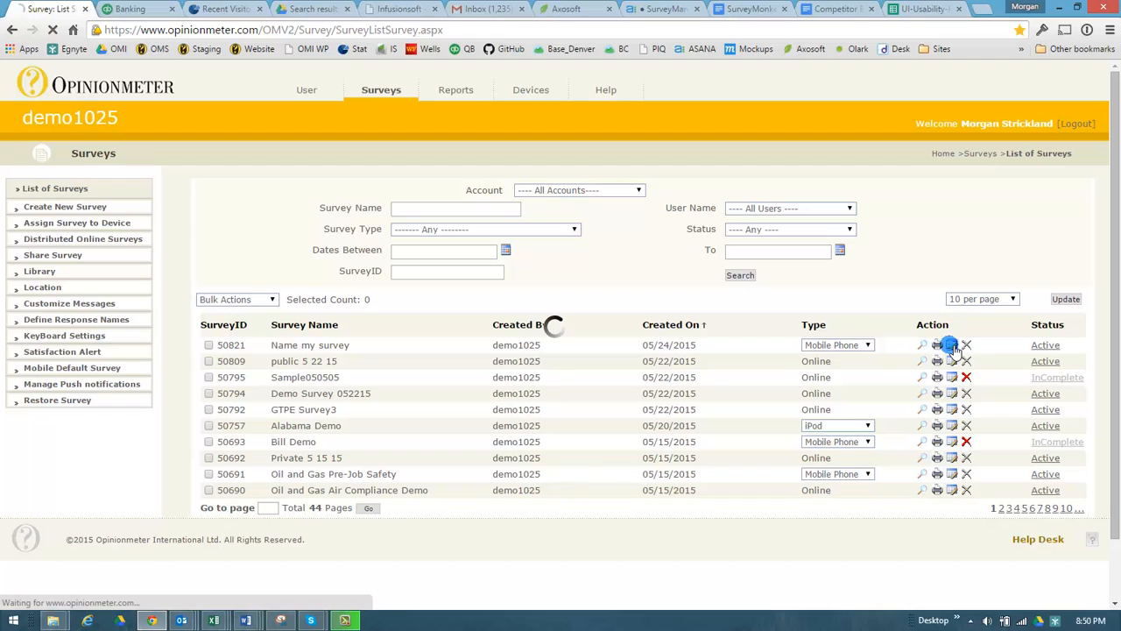
Reopen "Name my survey" for editing and review its question list and available editing options
scroll(945, 348, "down", 3)
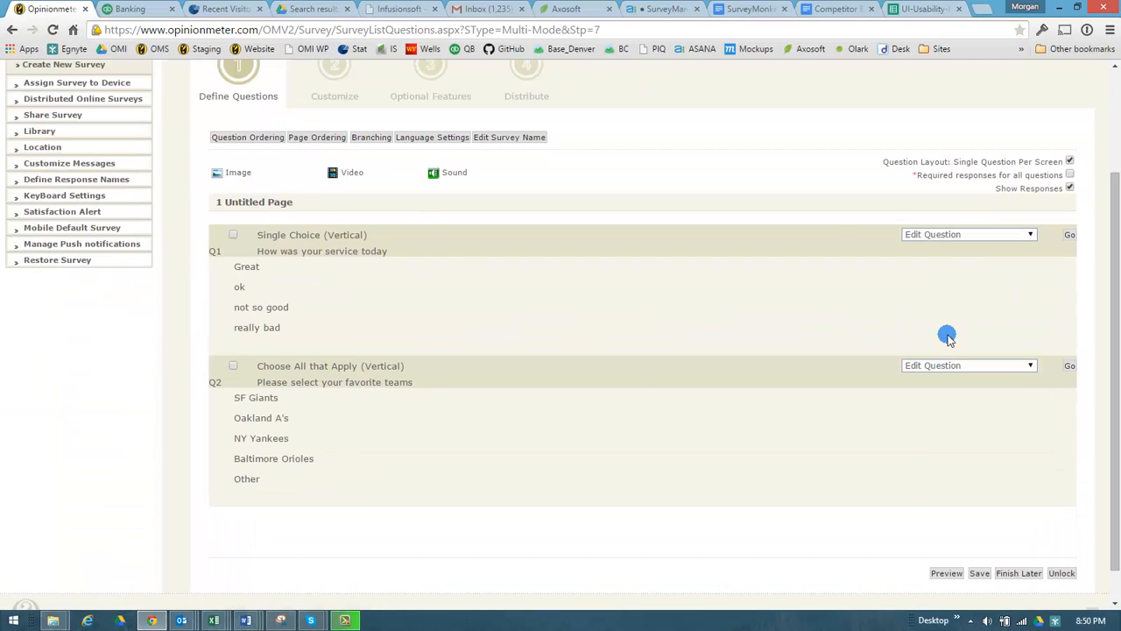
scroll(766, 408, "up", 1)
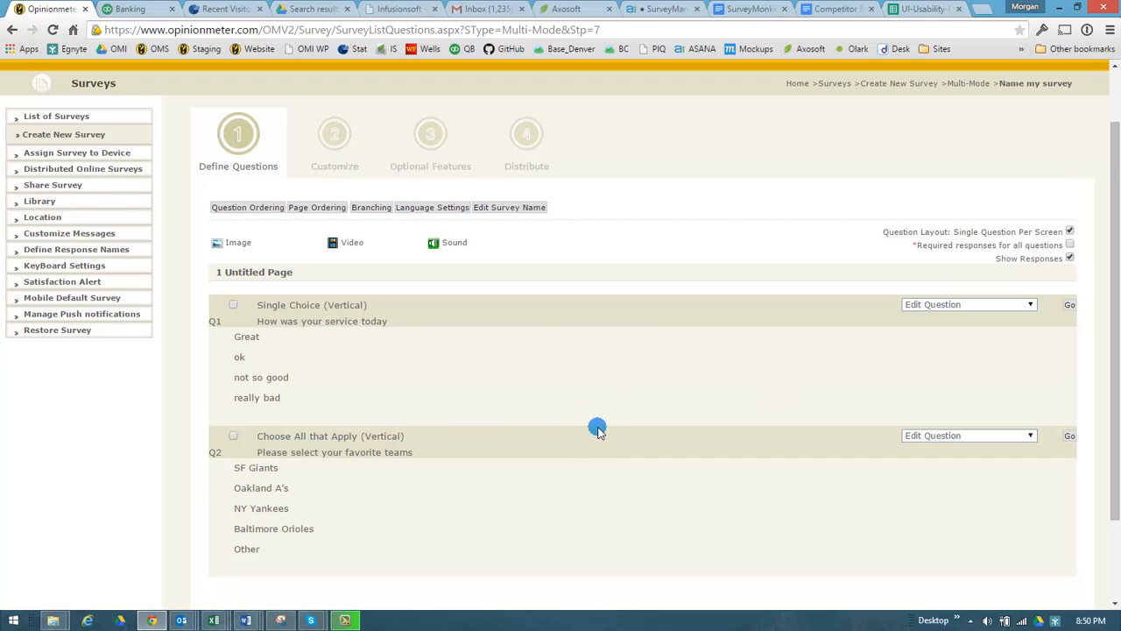
scroll(596, 428, "down", 1)
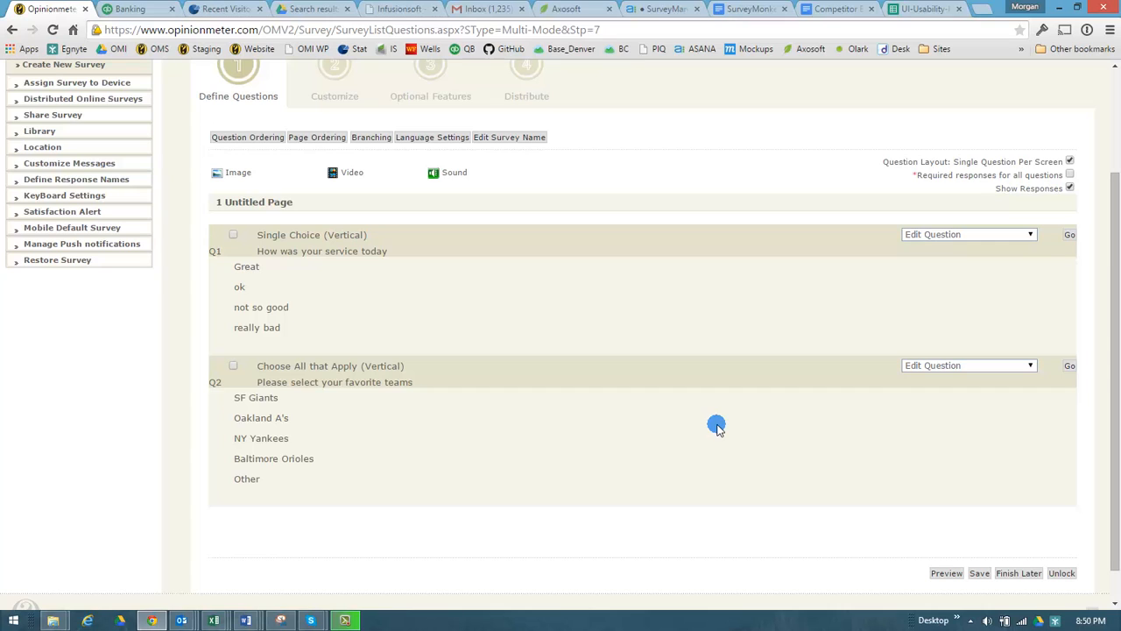
scroll(716, 426, "up", 3)
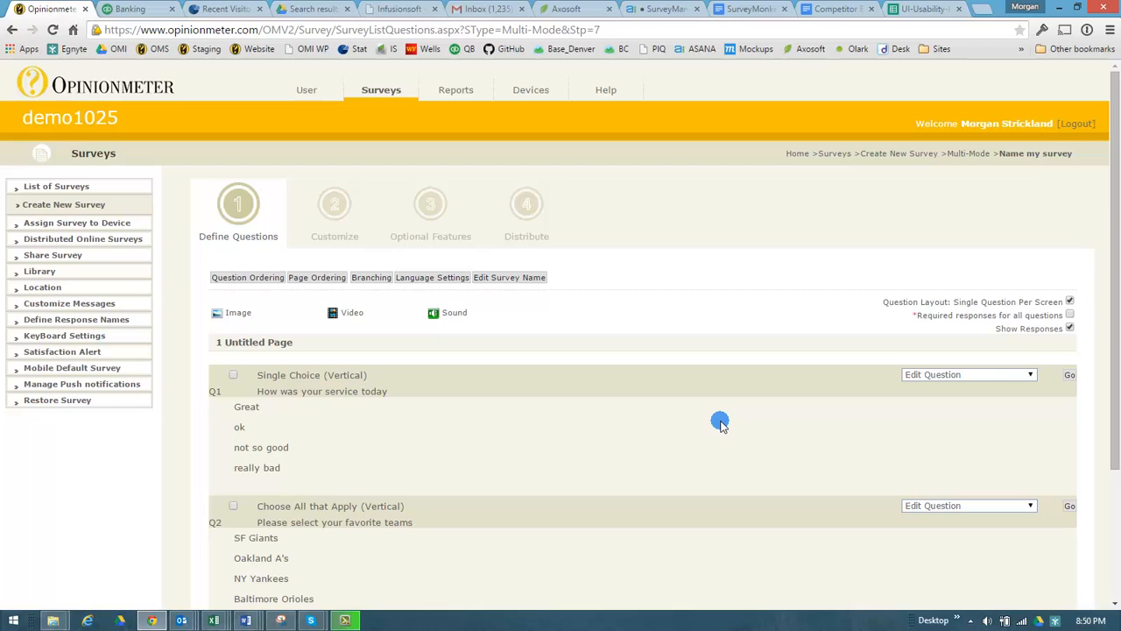